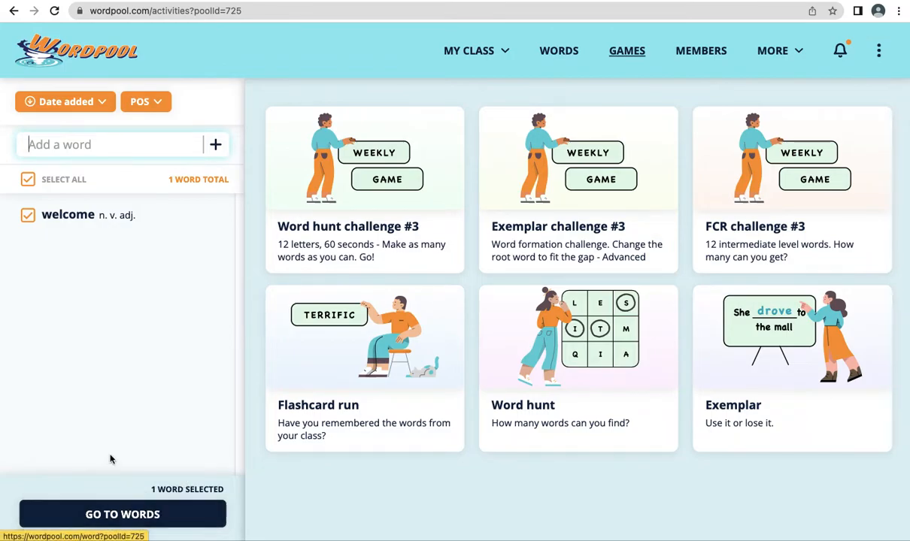
Step: Open the class word list and add the noun "cat" to it
left_click(114, 516)
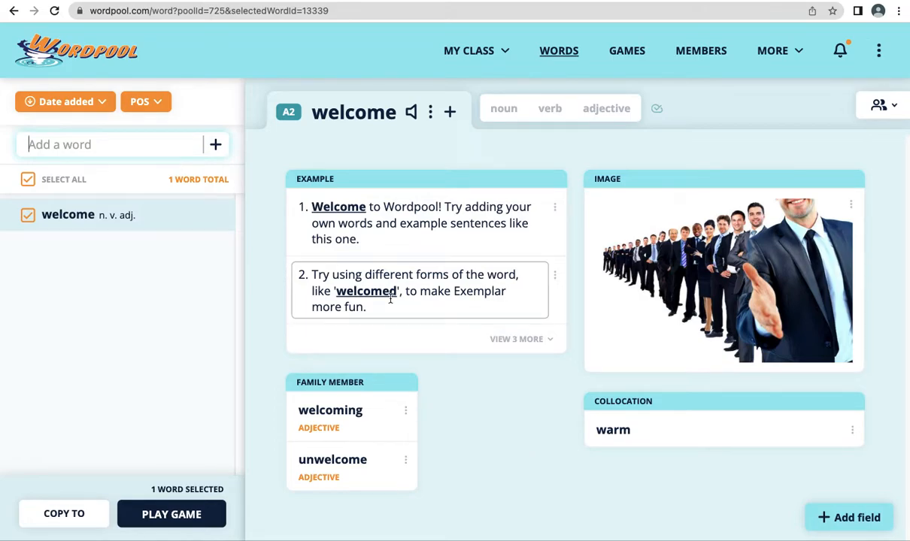
left_click(70, 144)
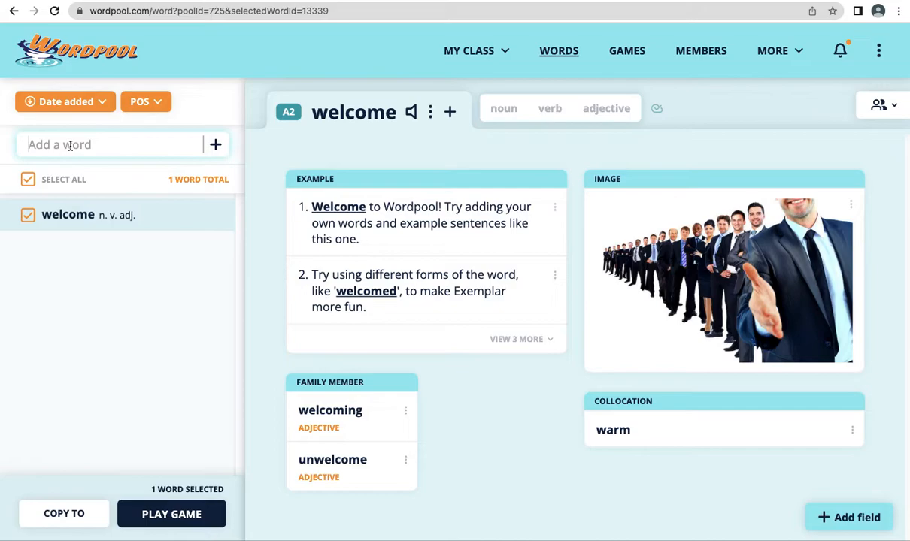
type("cat")
left_click(202, 258)
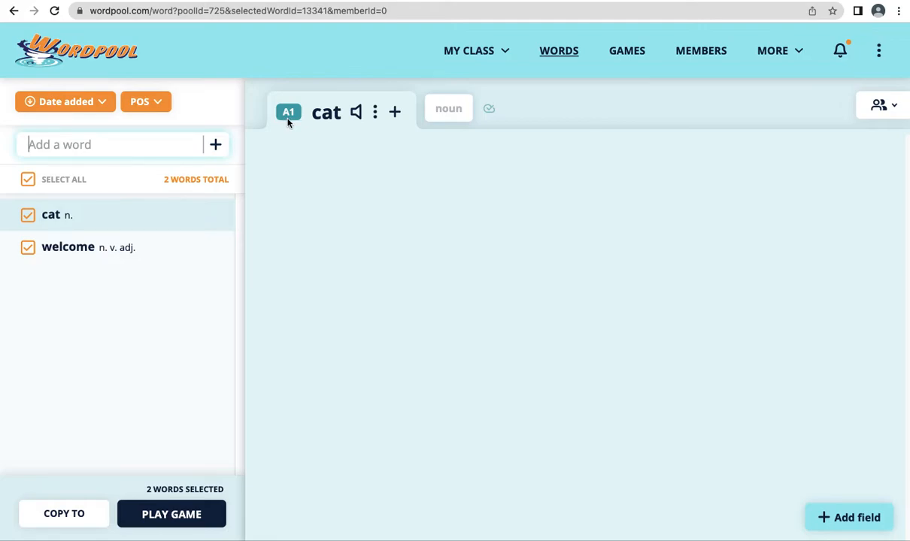
Step: Add a translation field to the word cat and enter "gato" in it
mouse_move(288, 122)
left_click(394, 115)
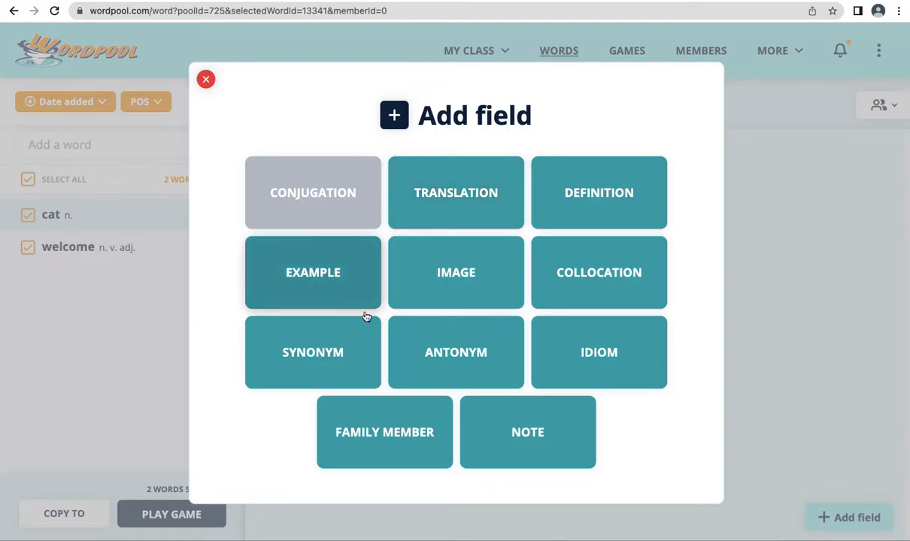
left_click(459, 200)
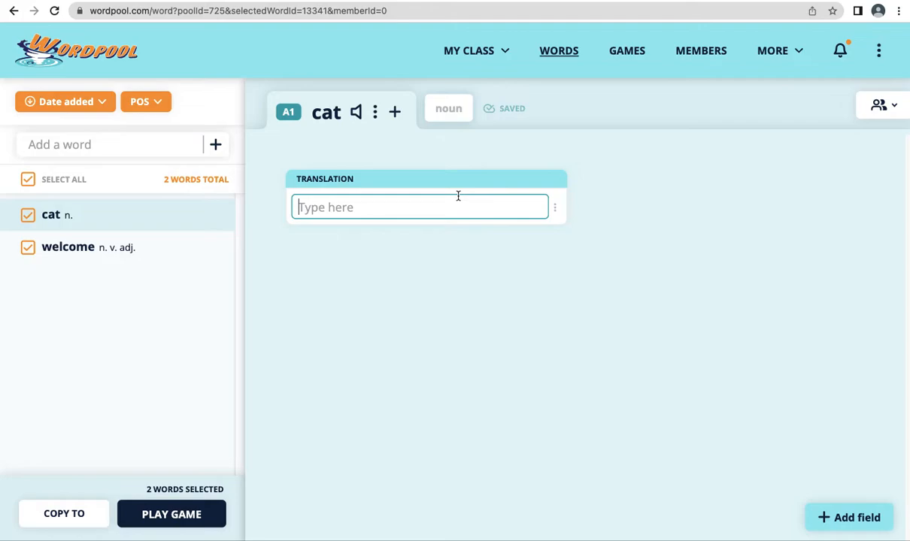
type("gato")
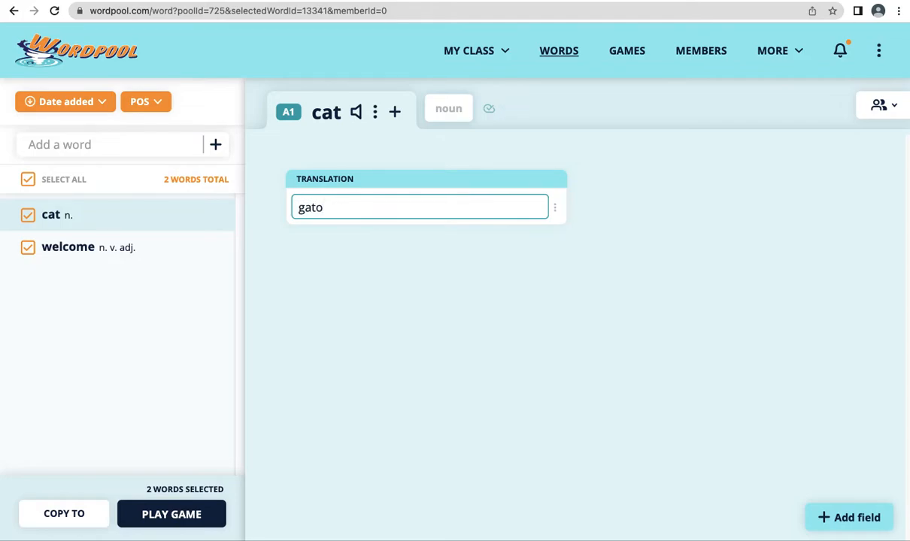
left_click(466, 311)
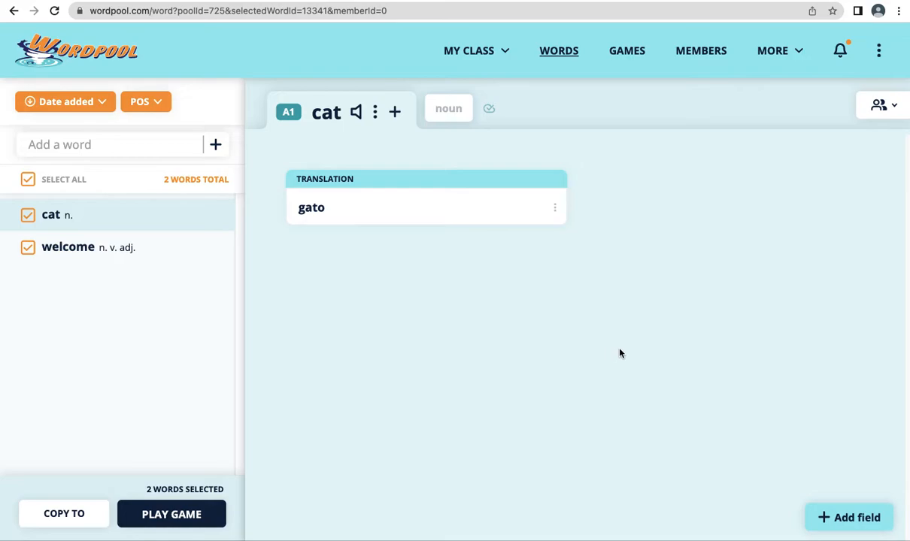
Step: Add a definition field to cat reading "An animal that people like to keep as a pet."
left_click(396, 115)
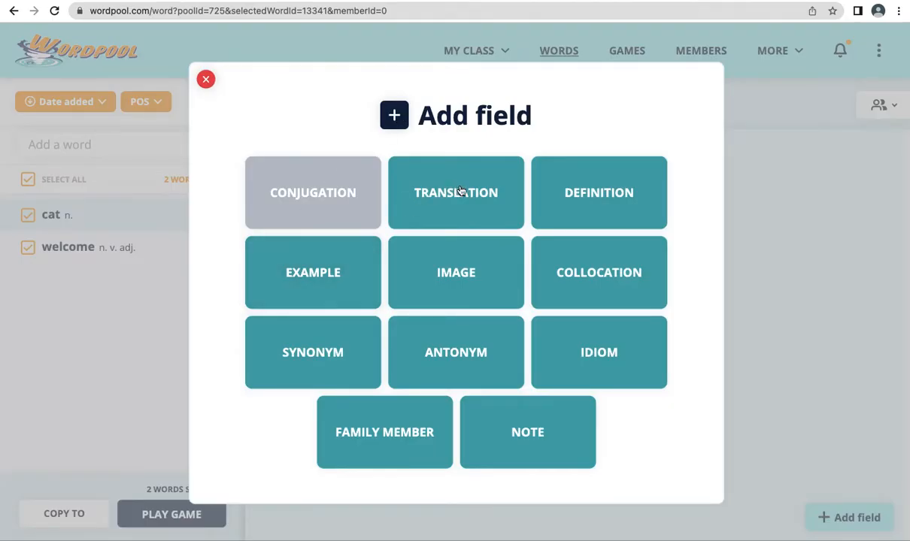
left_click(587, 209)
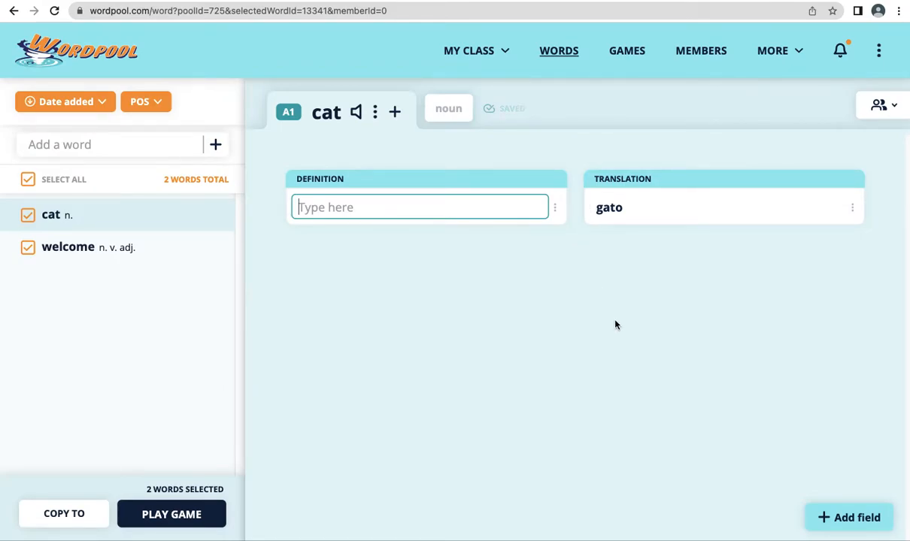
type("A")
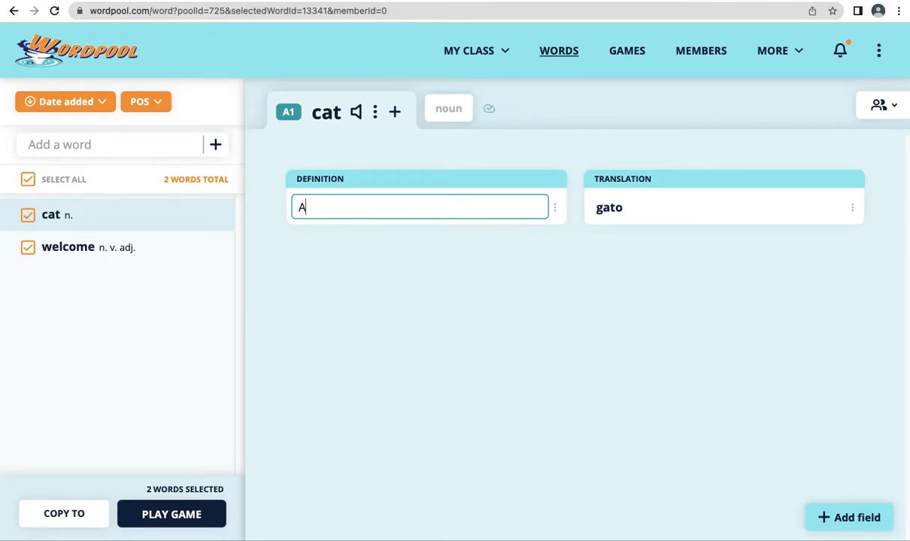
type("n animal that peol")
key("BackSpace")
type("ple ")
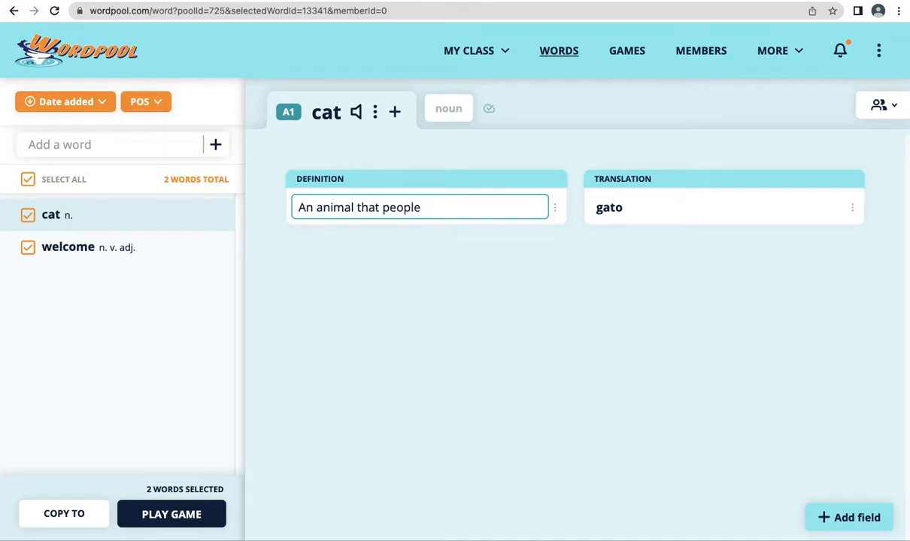
type("like to keeps")
key("BackSpace")
type("as a p")
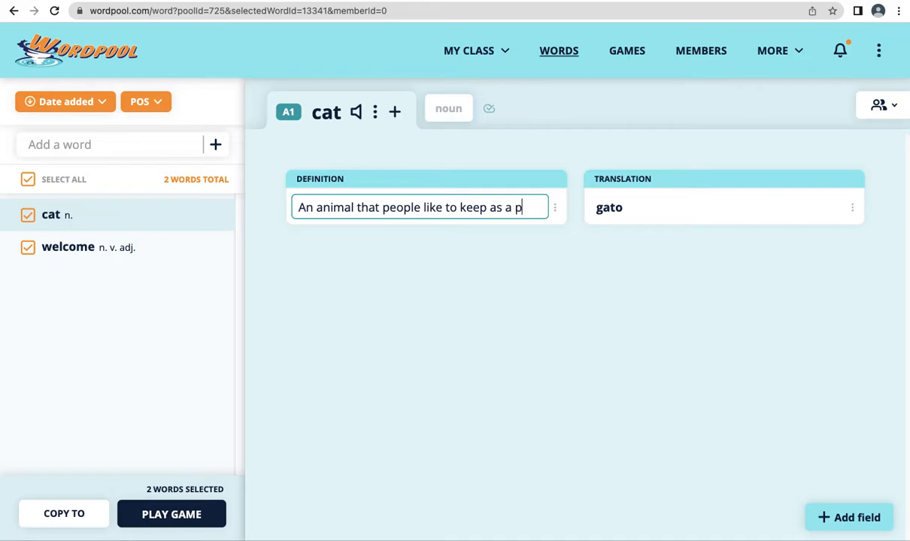
type("et.")
left_click(619, 400)
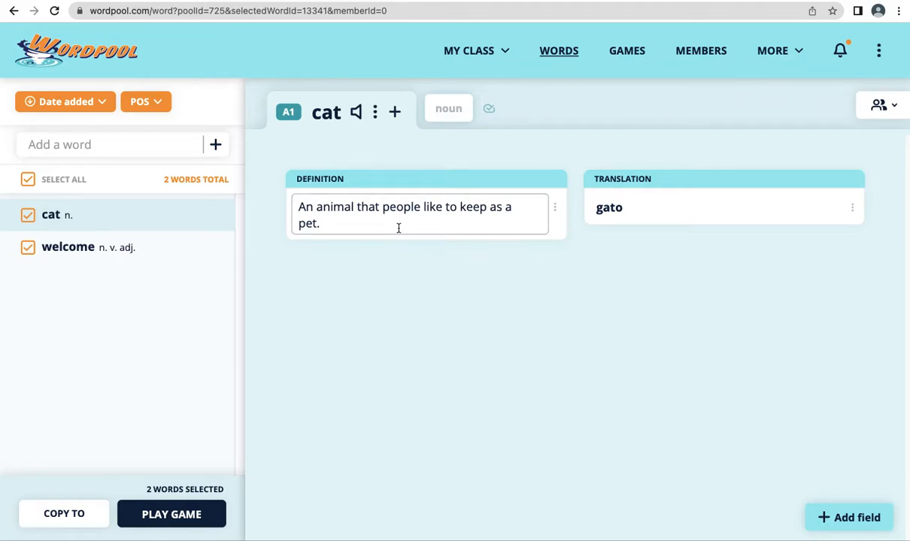
Step: Extend cat's definition so that it ends with "as a pet - not a dog."
left_click(325, 226)
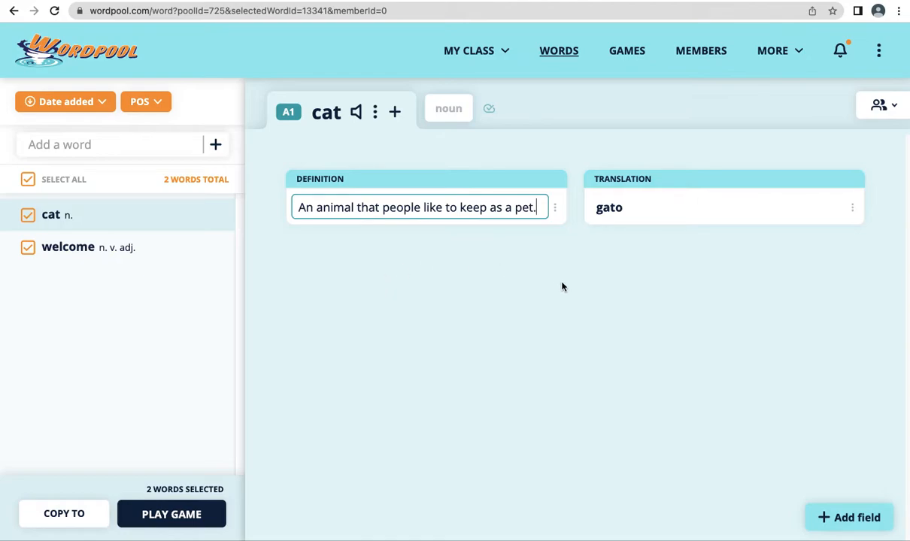
key("BackSpace")
type("- n")
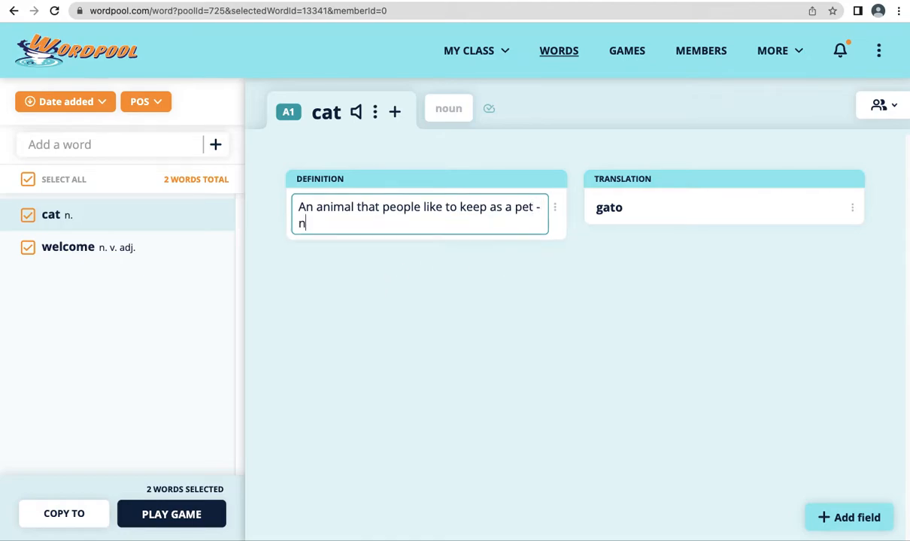
type("ot a dog.")
left_click(465, 301)
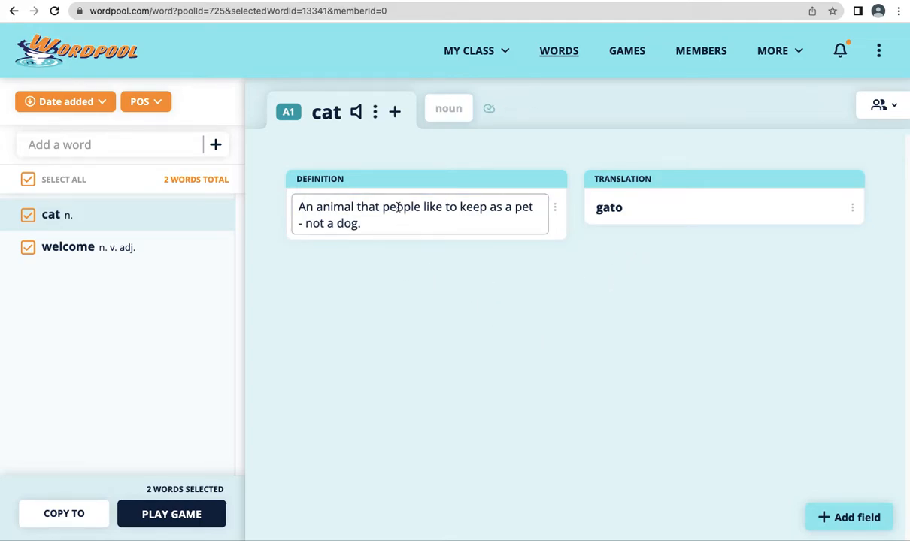
Step: Add an example field to cat with the sentence "My first pet was a cat named Charlie."
left_click(395, 112)
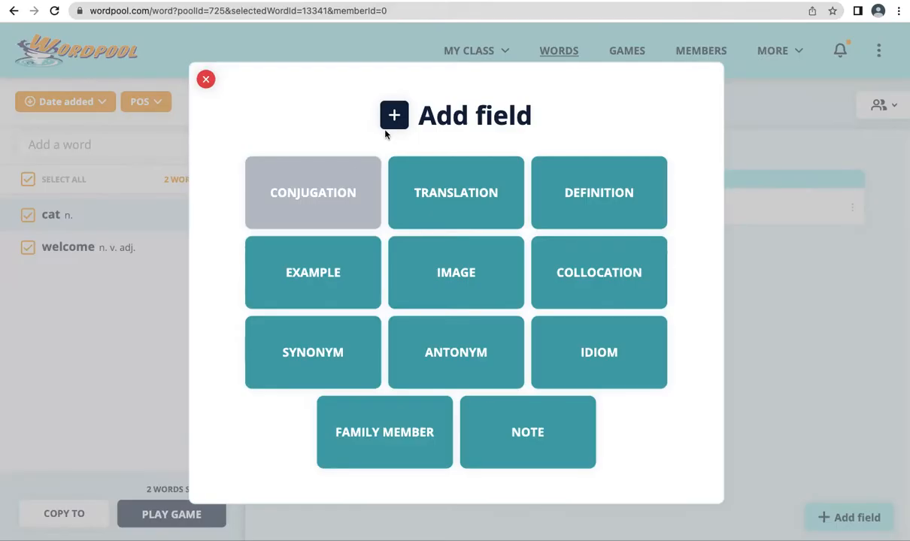
left_click(294, 276)
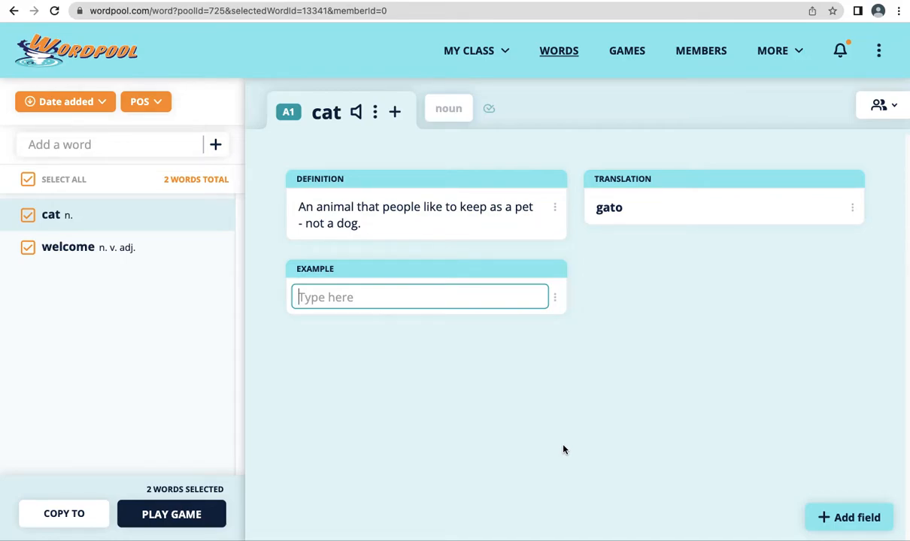
type("My firs")
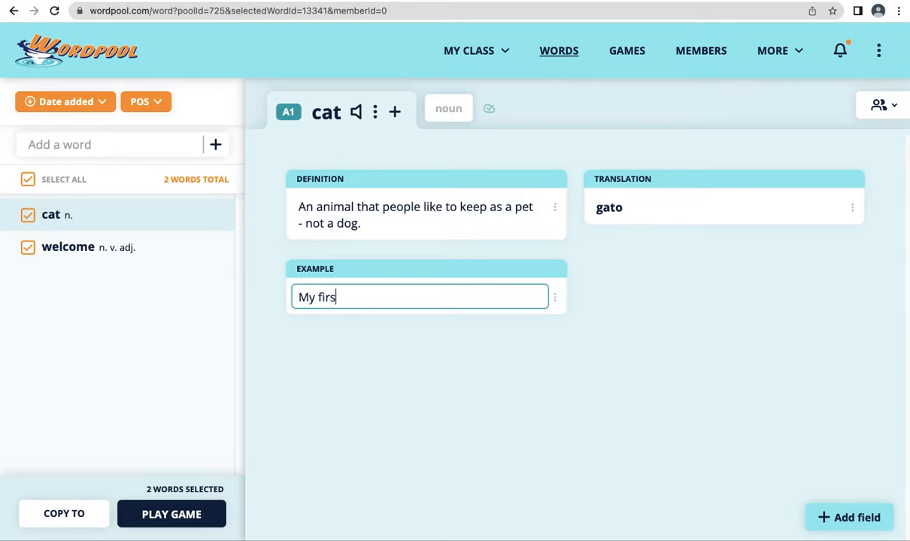
type("t pet a")
key("BackSpace")
type("was a ")
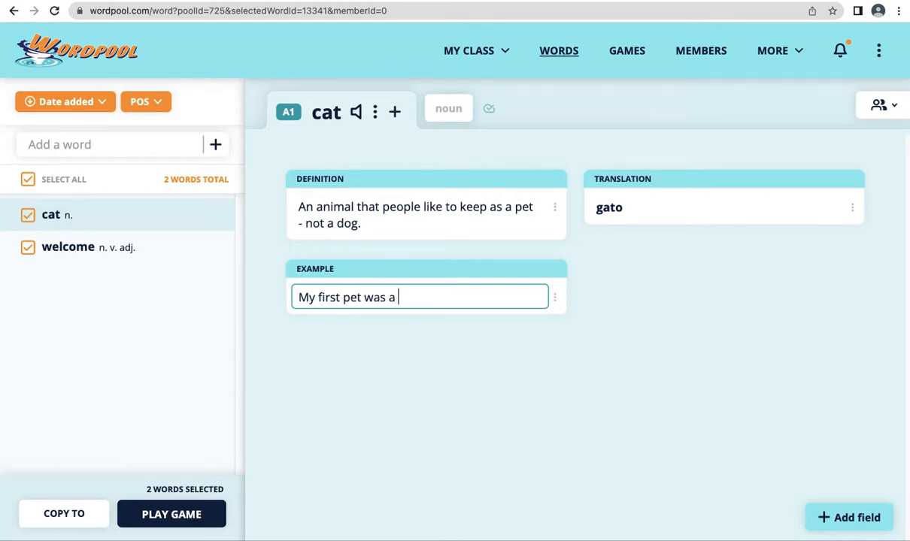
type("cat named Charlie.")
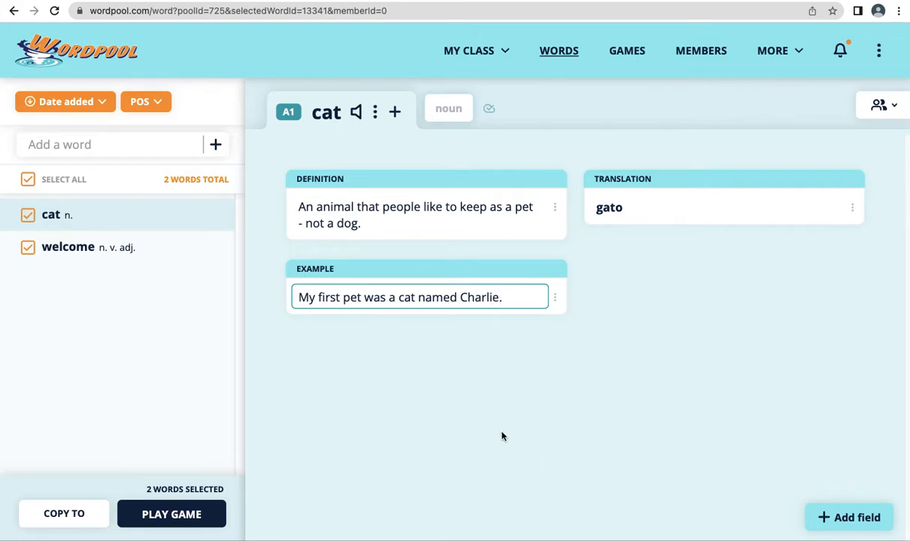
left_click(440, 398)
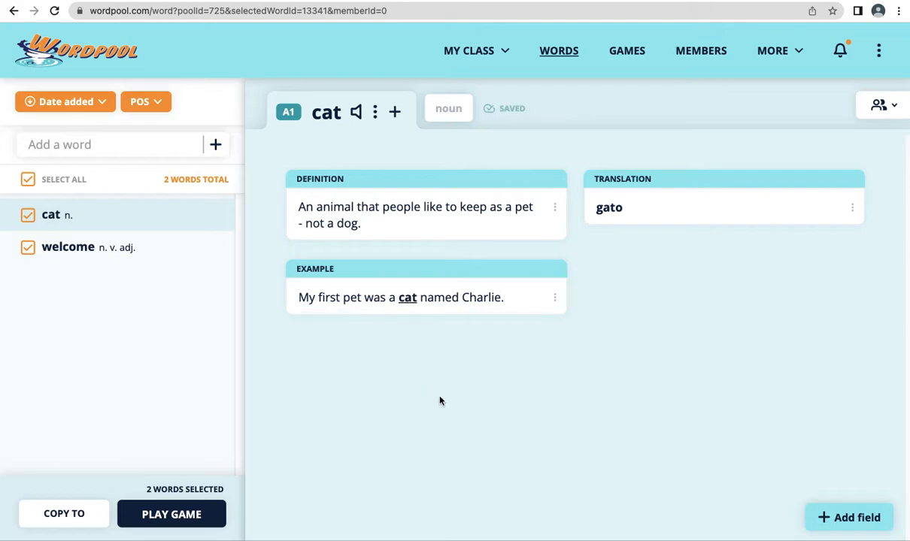
left_click(408, 303)
Step: Open the Flashcard run game setup for the selected words and set the question duration to 30 seconds
left_click(186, 515)
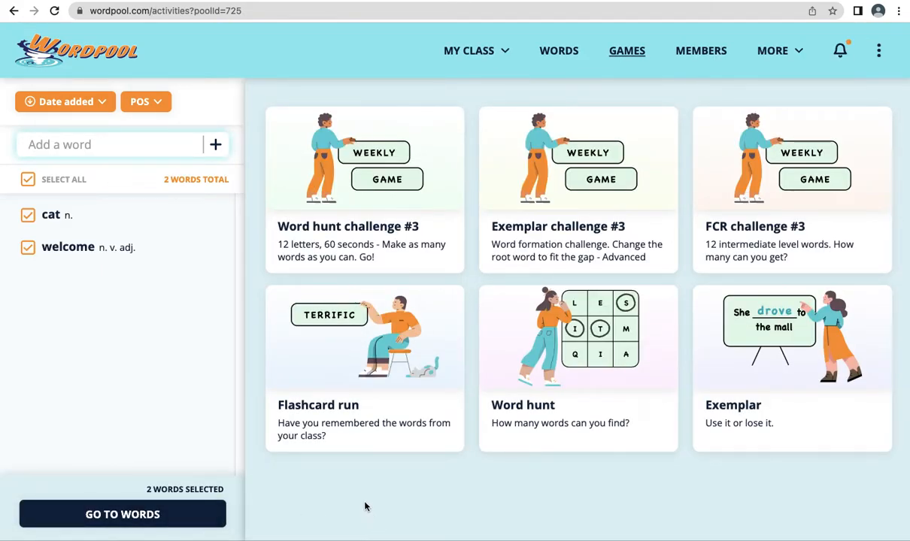
left_click(333, 432)
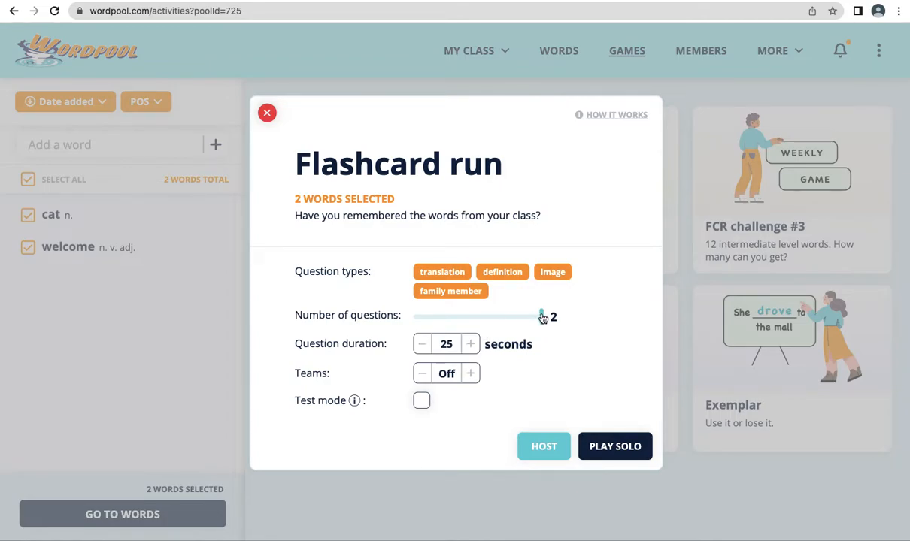
left_click(474, 350)
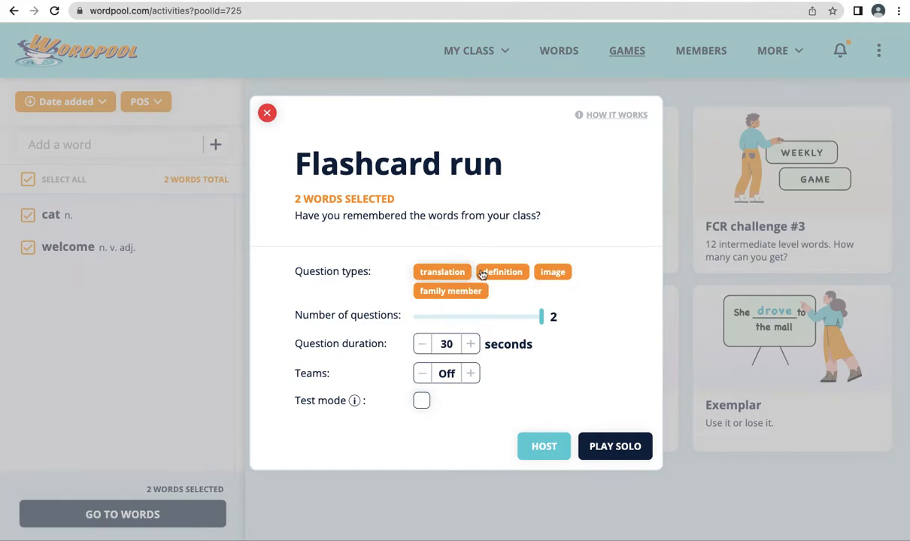
Step: Try excluding the image, definition and family member question types from the game, and include them all again
left_click(547, 277)
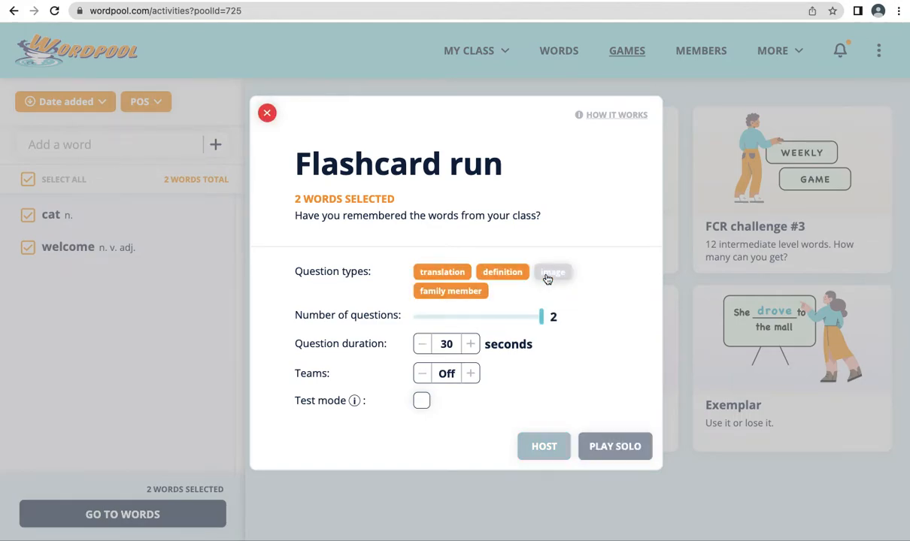
left_click(508, 275)
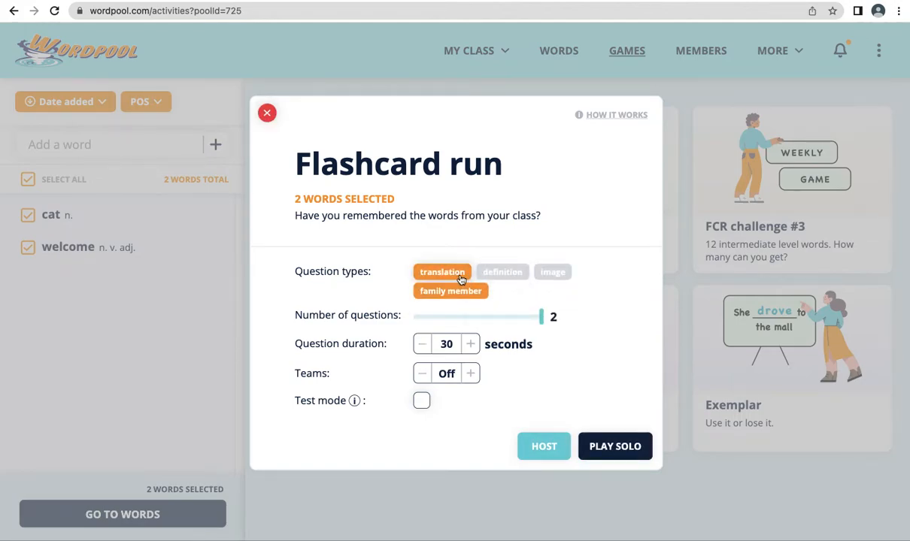
left_click(507, 277)
left_click(548, 275)
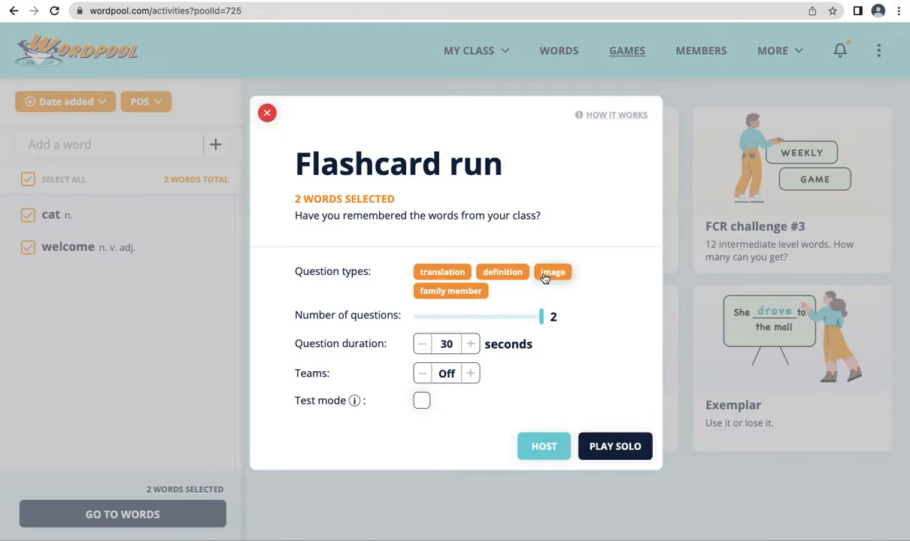
left_click(502, 274)
left_click(548, 276)
left_click(460, 293)
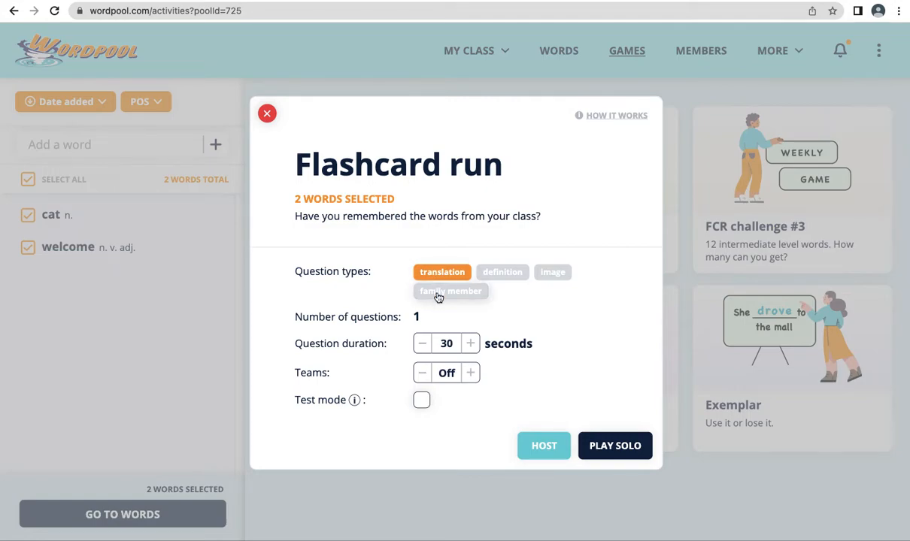
left_click(438, 293)
left_click(487, 275)
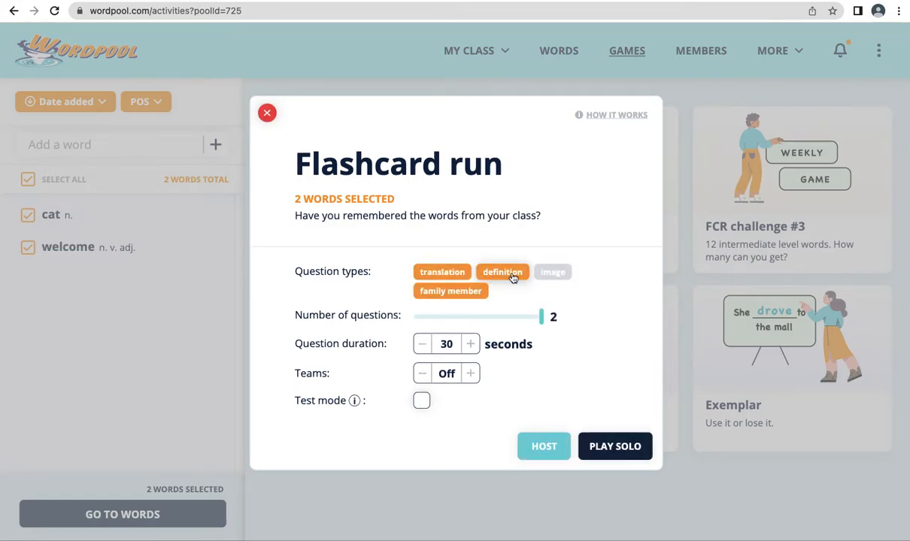
left_click(551, 273)
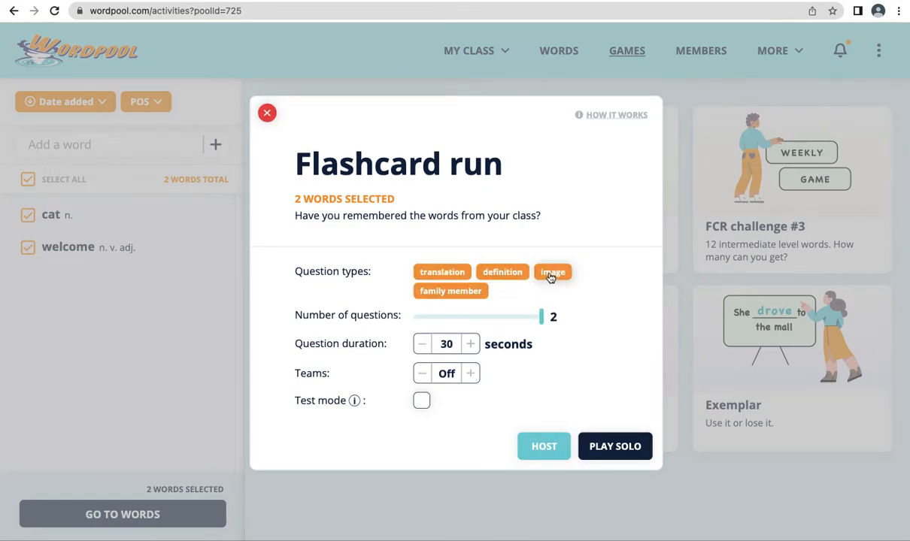
Step: Start the Flashcard run as a solo game and submit "cat" as the English for gato
left_click(628, 447)
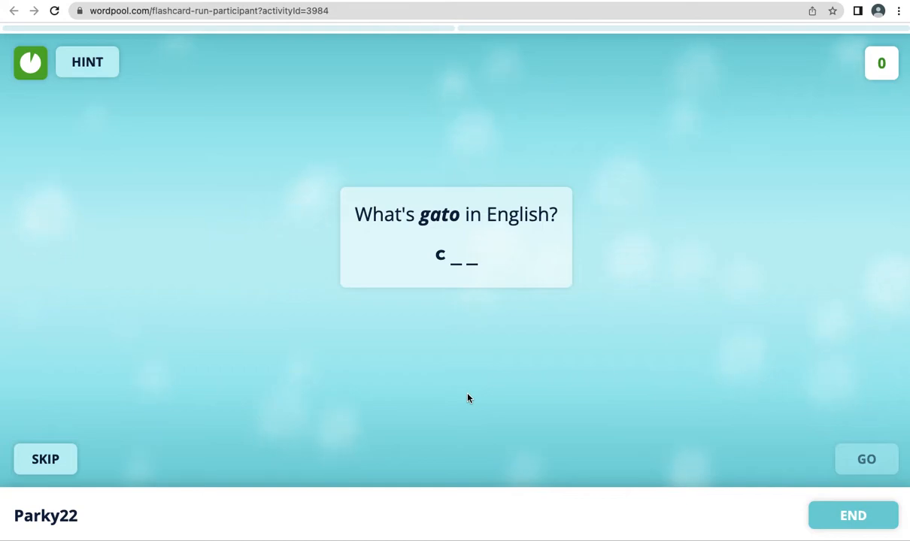
type("at")
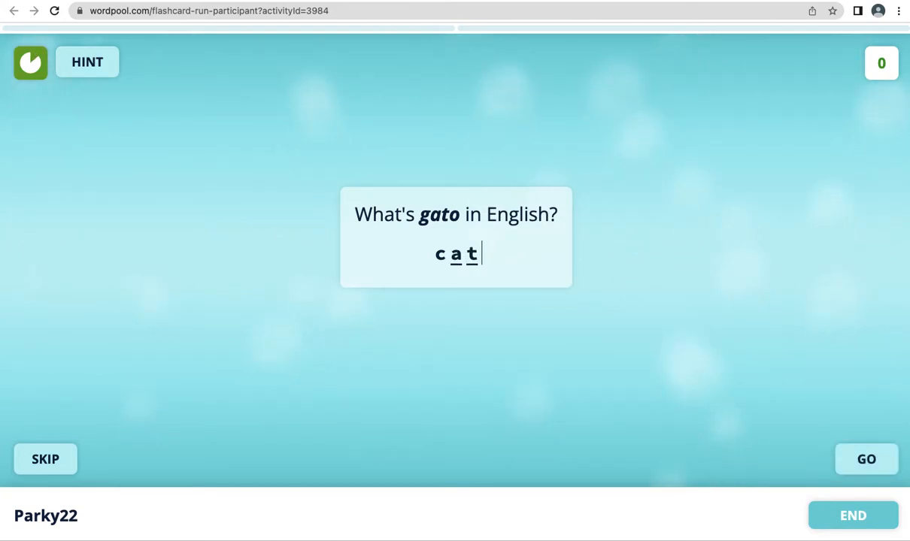
key("Return")
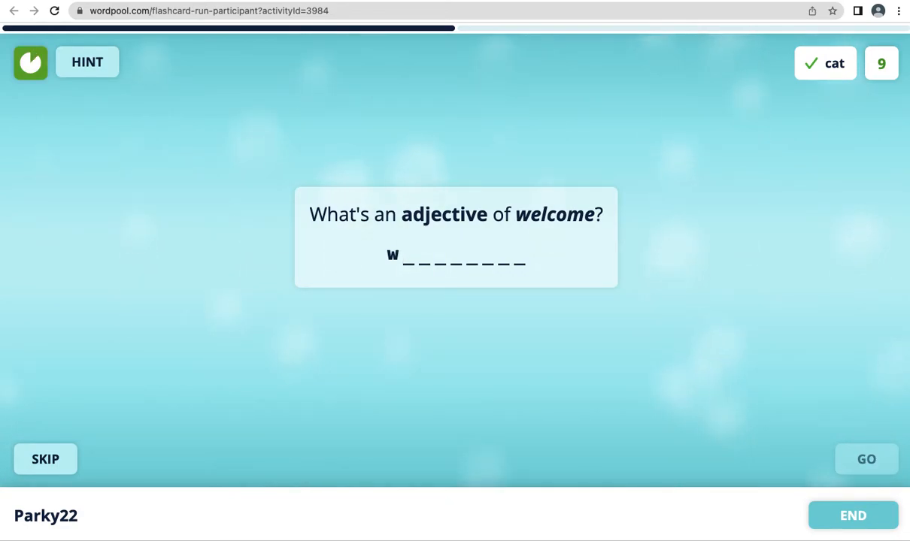
Step: Submit "welcoming" as the adjective of welcome in the Flashcard run game
type("elcom")
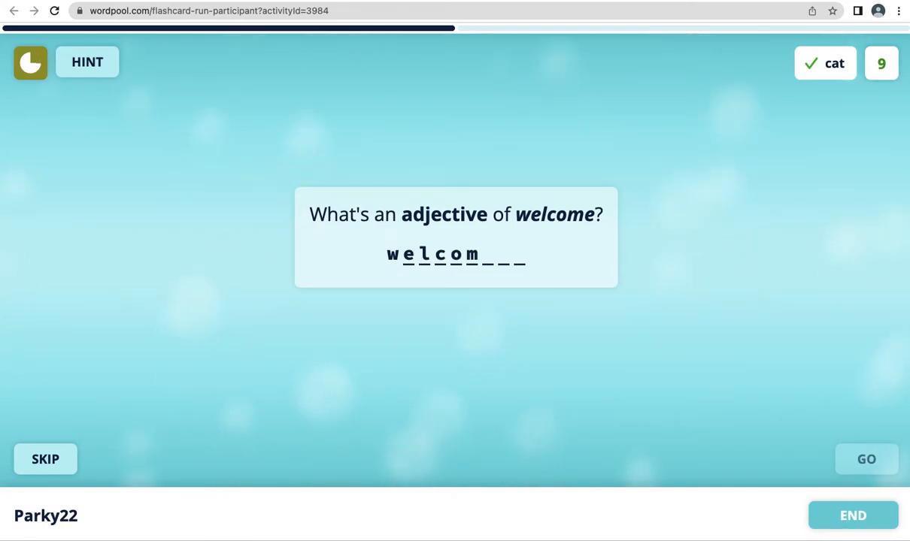
type("ing")
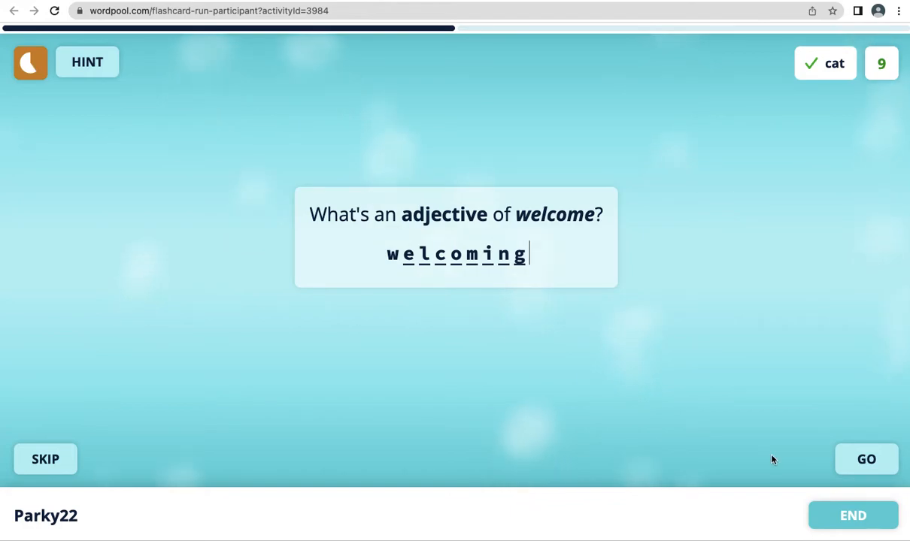
left_click(866, 462)
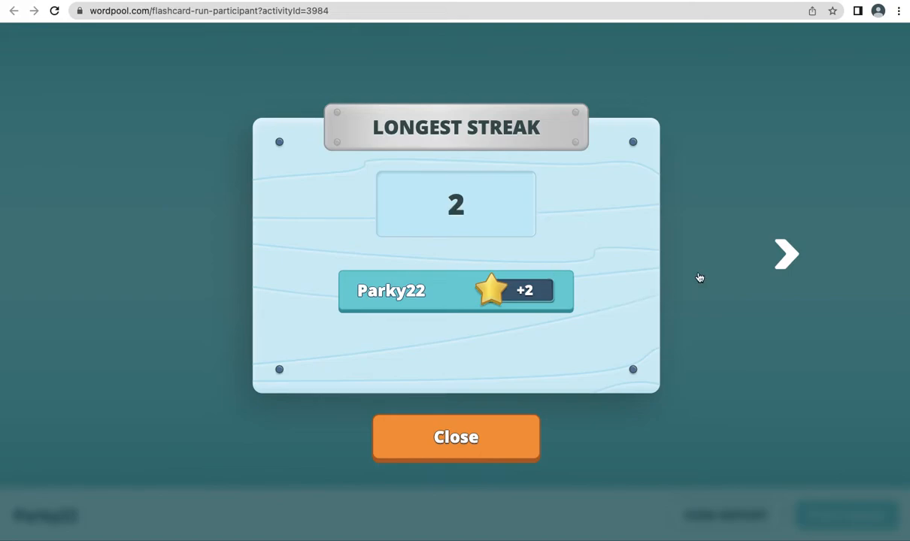
Step: Review the game's awards and the round report, and close the report and game pages
left_click(784, 260)
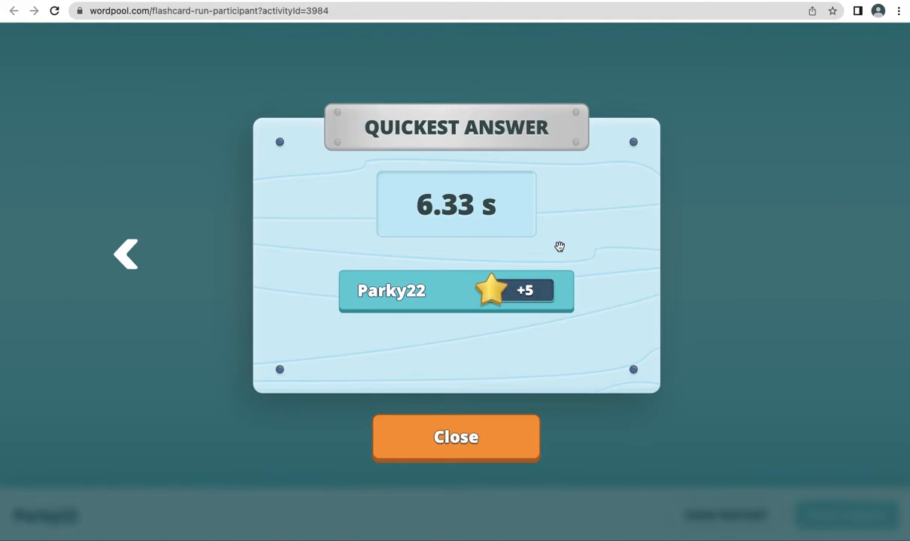
left_click(470, 443)
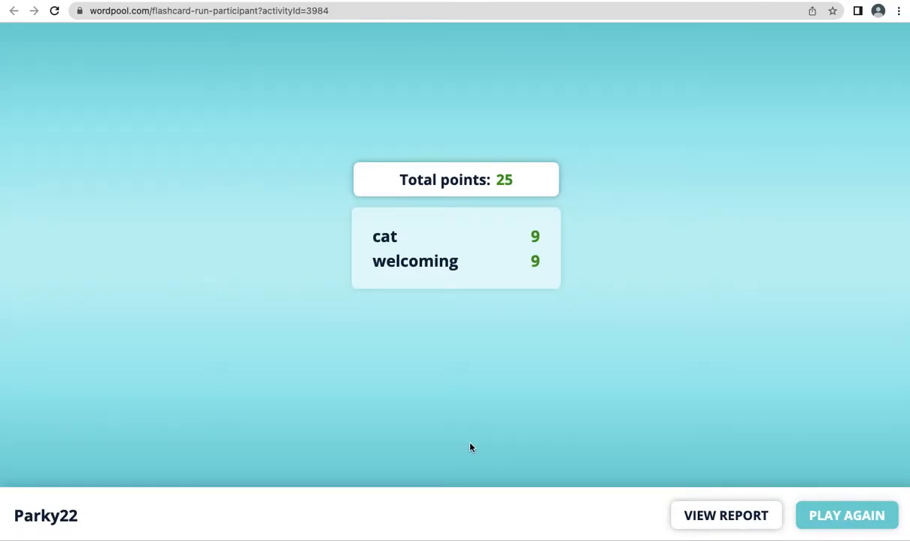
left_click(705, 518)
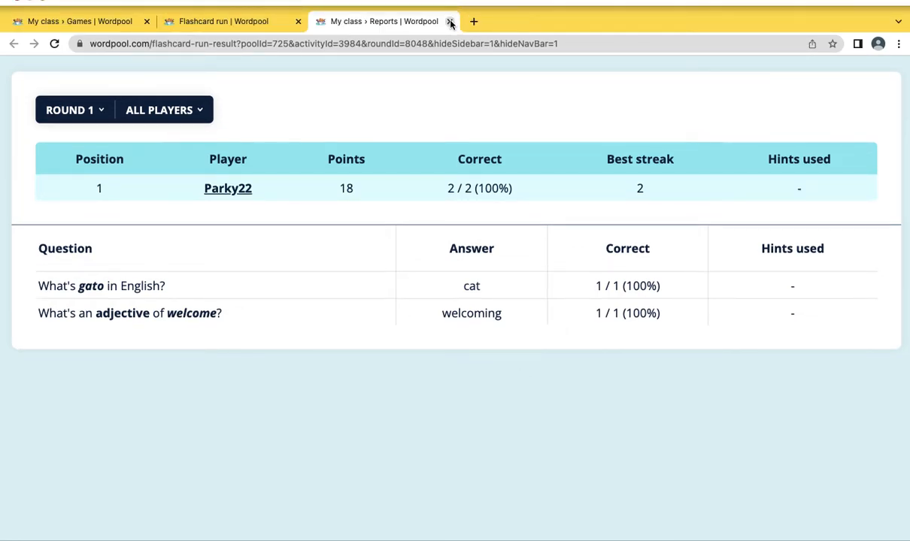
left_click(450, 23)
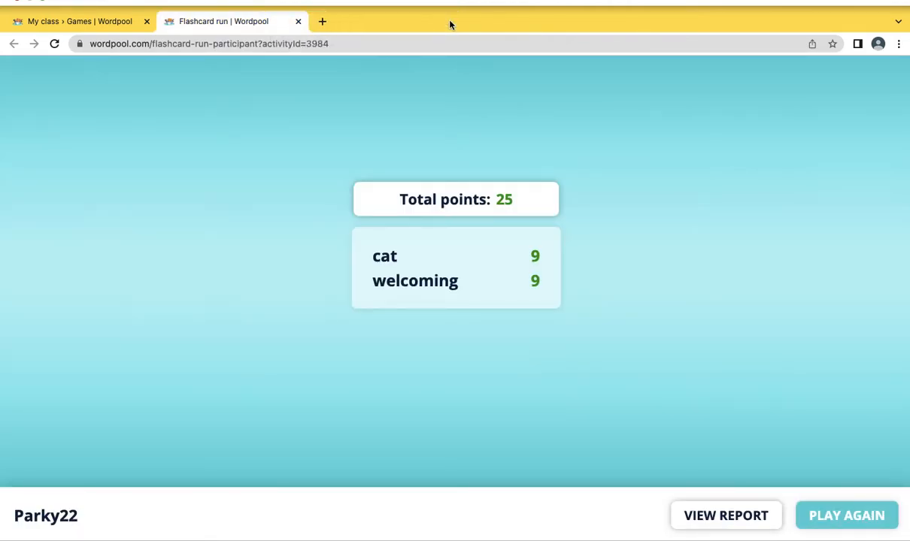
left_click(297, 22)
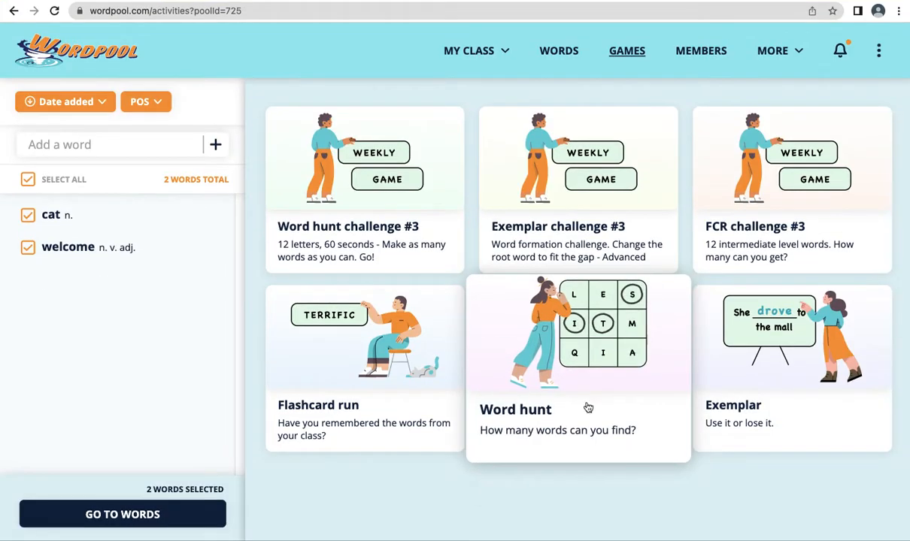
Step: Return to the class words and tag the word cat with Animals
left_click(154, 519)
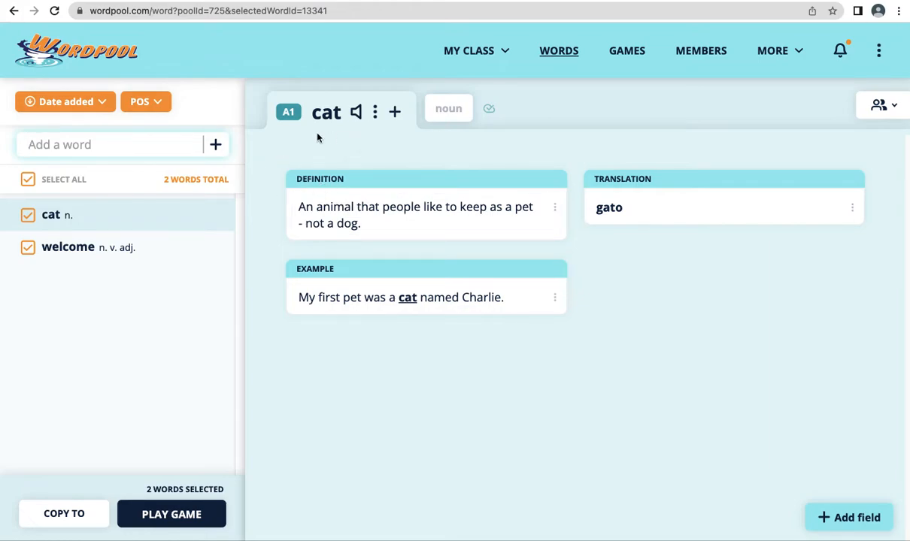
left_click(375, 114)
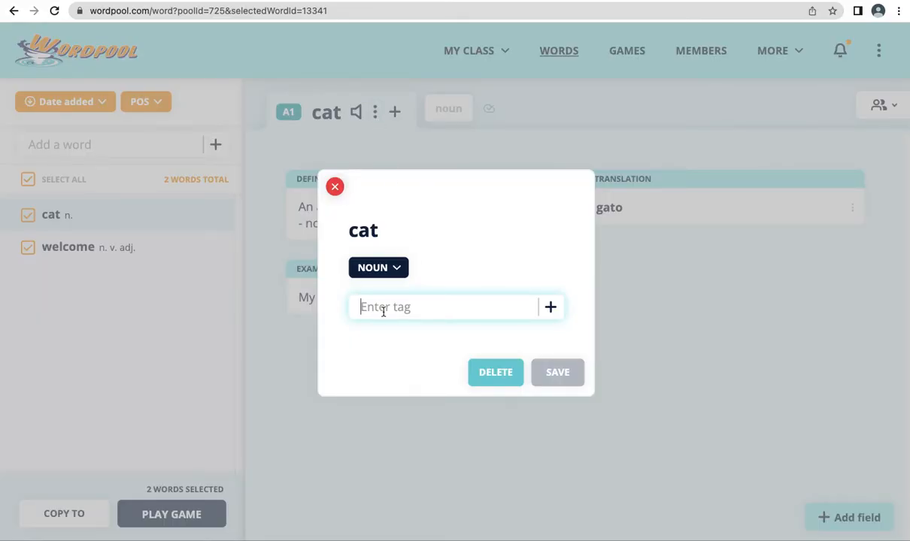
type("an")
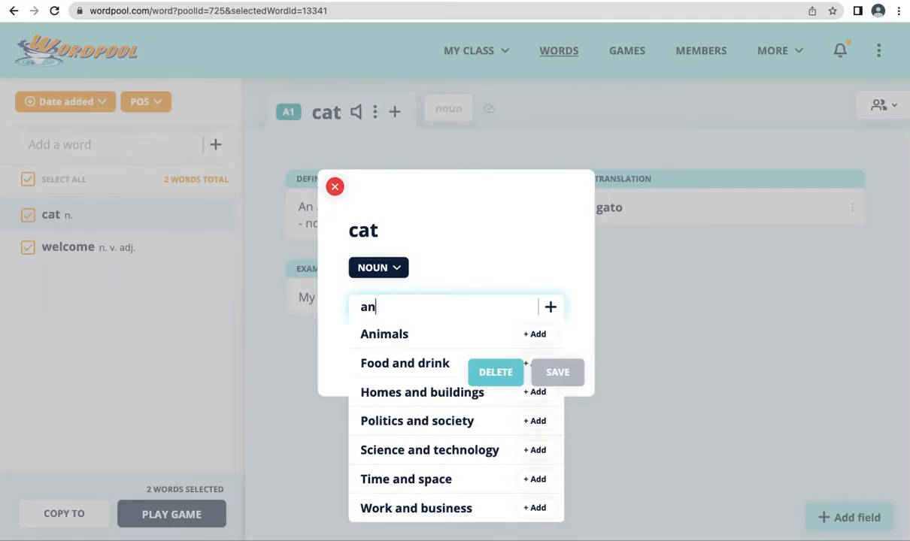
type("imals")
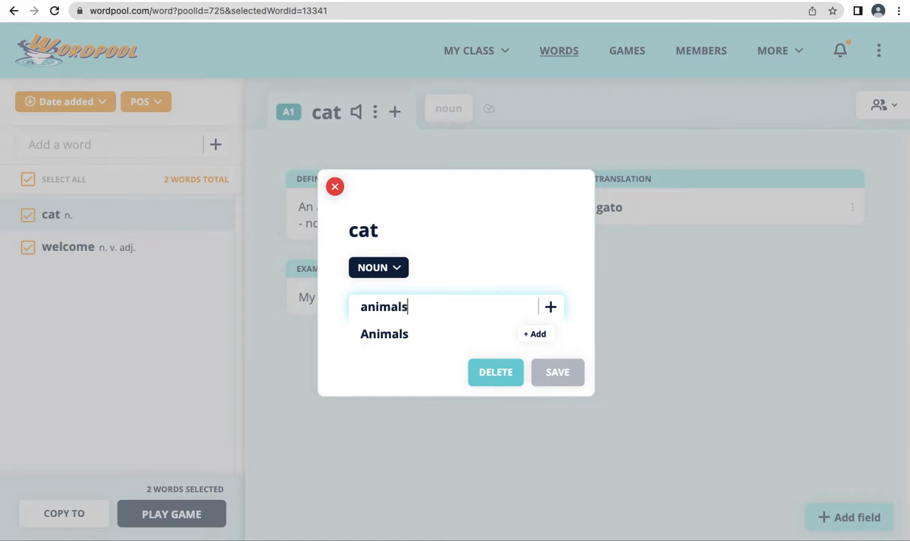
left_click(533, 333)
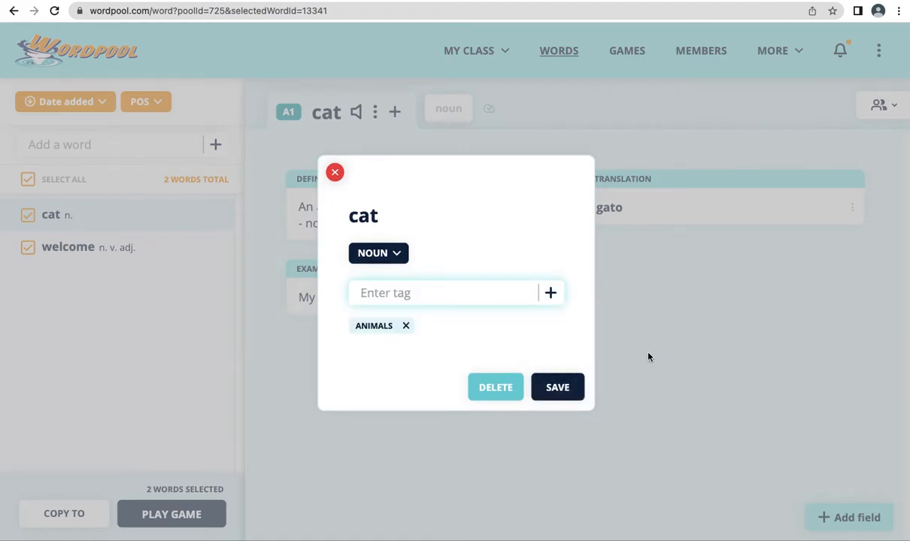
left_click(577, 394)
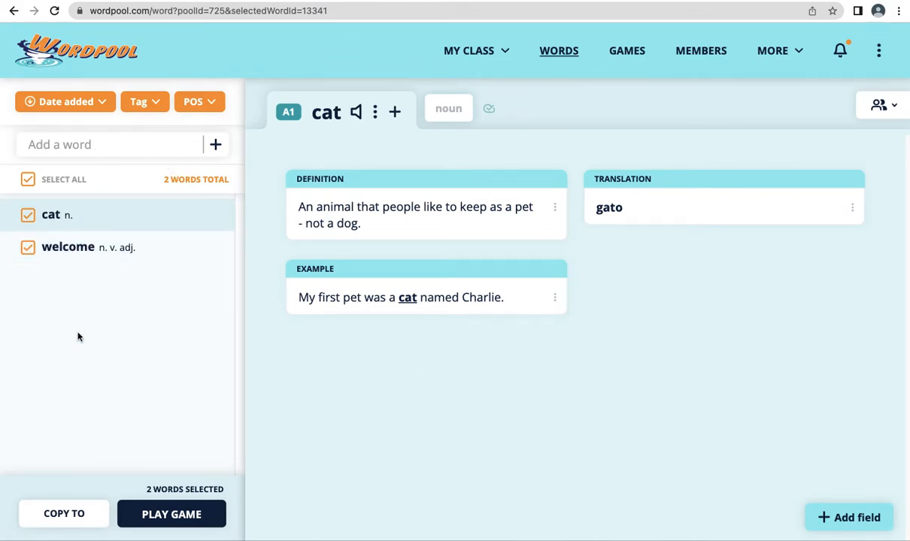
Step: Filter the word list by the Animals tag and check the Flashcard run setup for the filtered selection
left_click(156, 105)
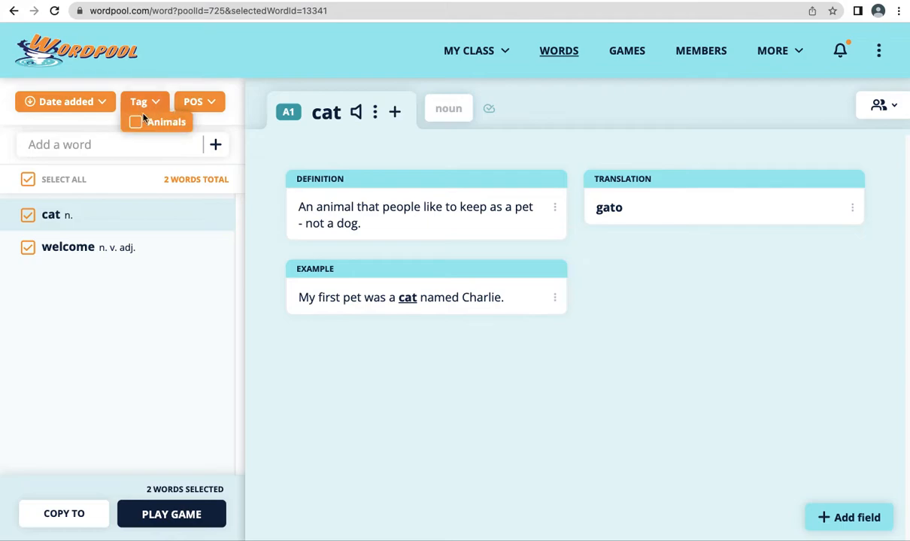
left_click(133, 120)
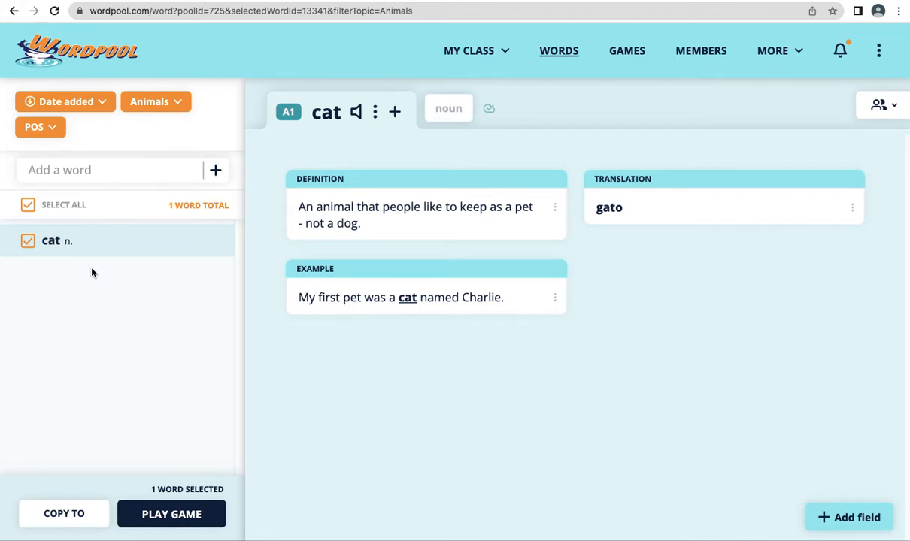
left_click(161, 515)
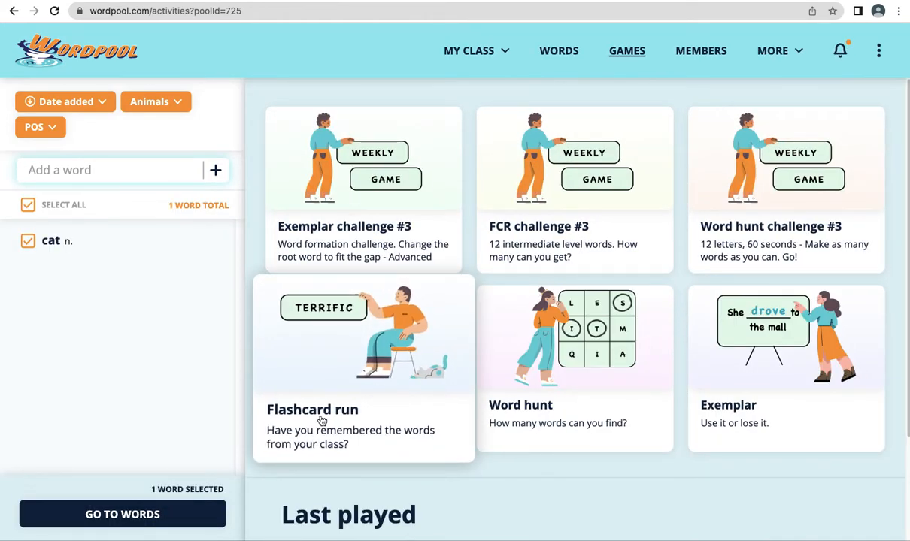
left_click(322, 421)
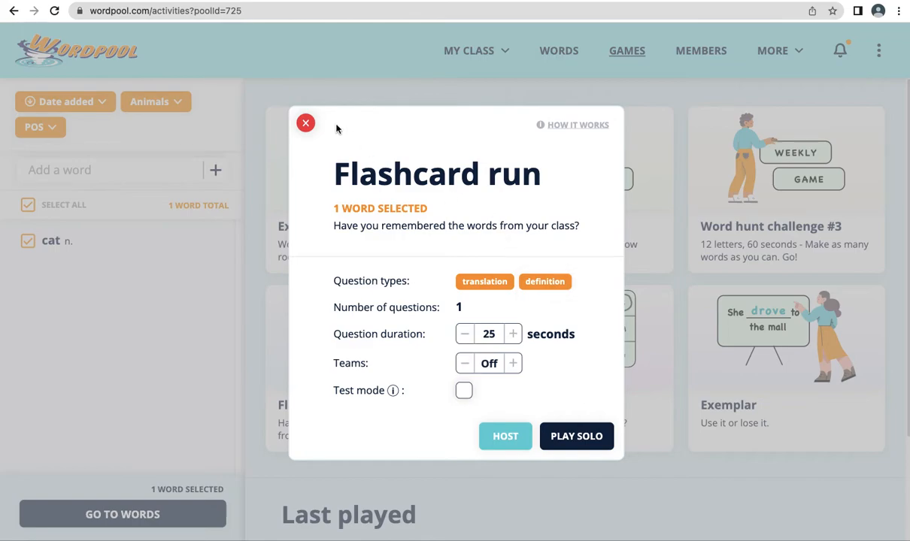
left_click(306, 123)
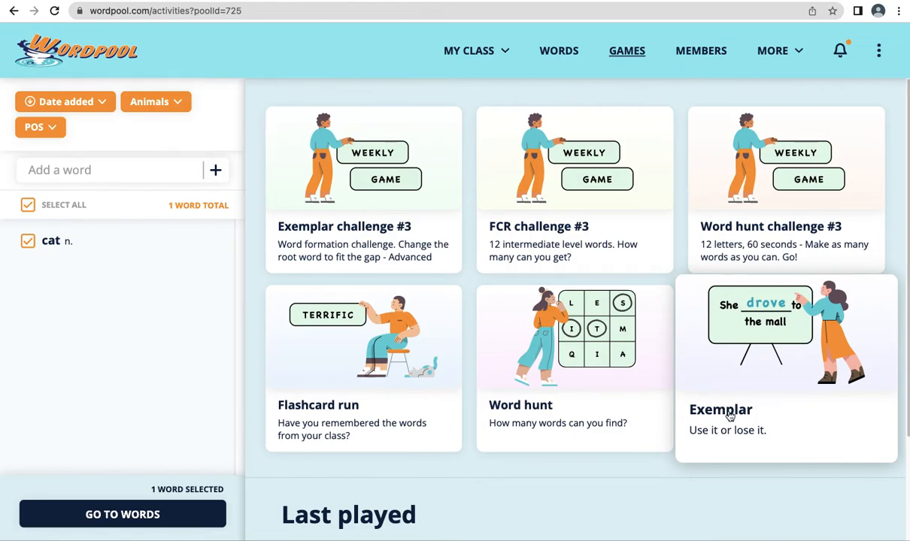
Step: Play Exemplar as a solo game, submit "cat" for the gap in the example sentence, and dismiss the award
left_click(729, 416)
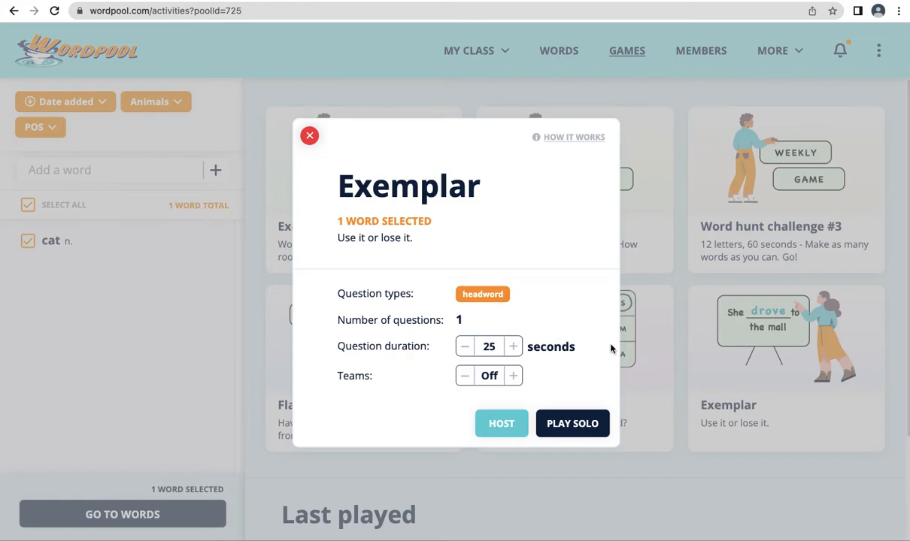
left_click(584, 425)
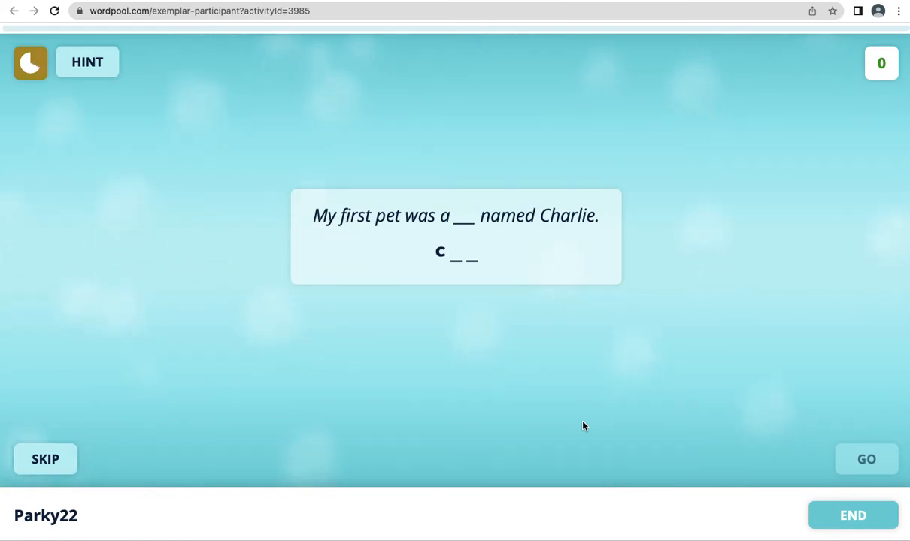
type("at")
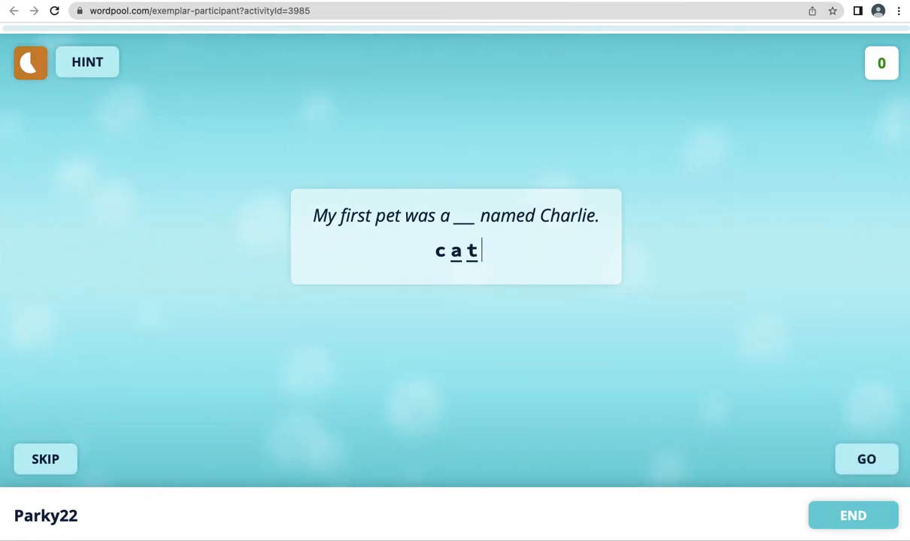
key("Return")
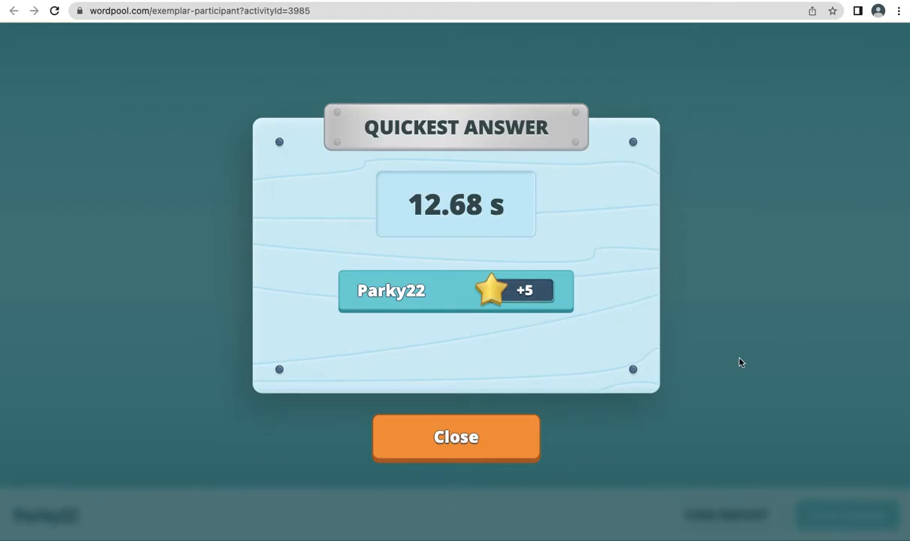
left_click(502, 445)
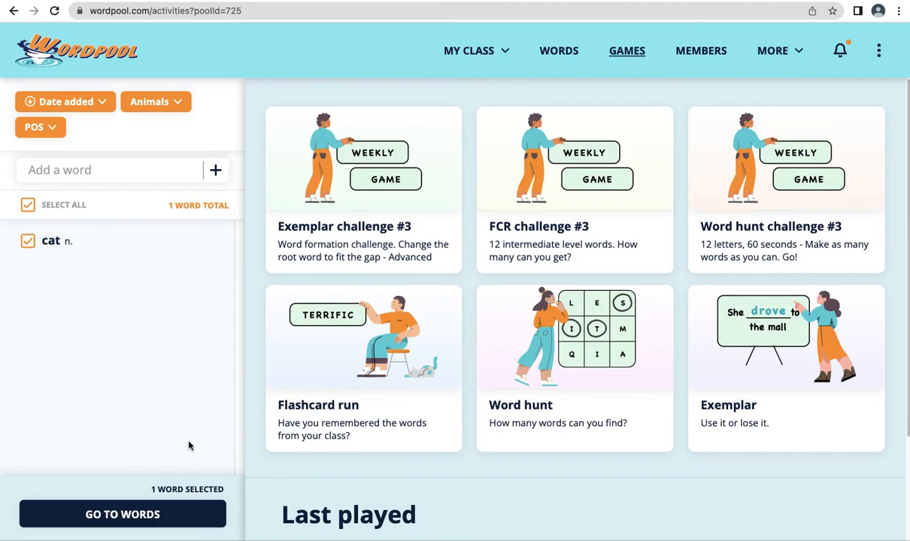
Step: Return to the class words and add the word purr from its noun suggestion
scroll(422, 421, "down", 3)
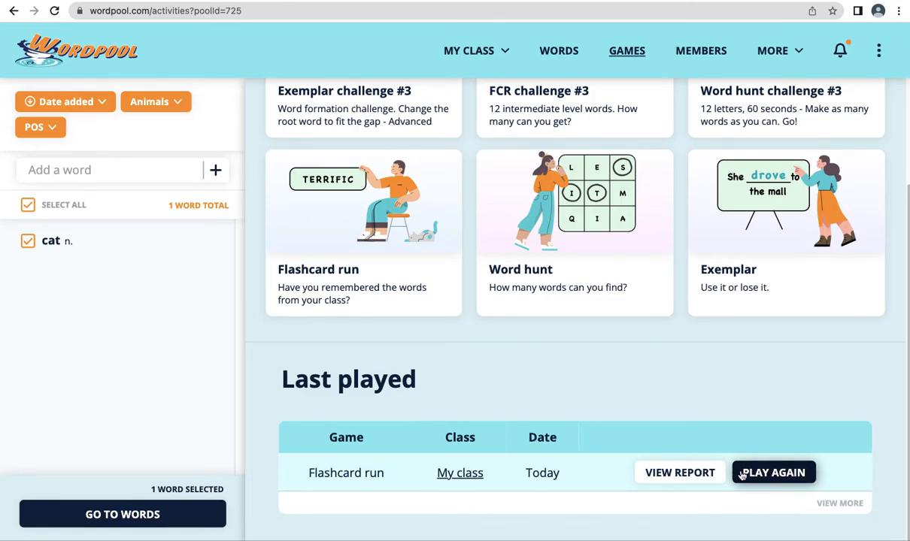
scroll(534, 332, "up", 3)
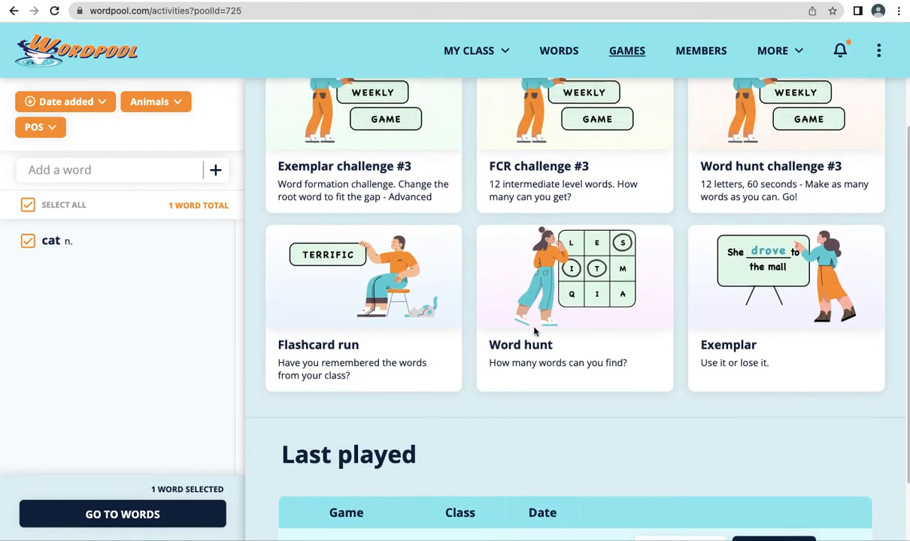
left_click(137, 513)
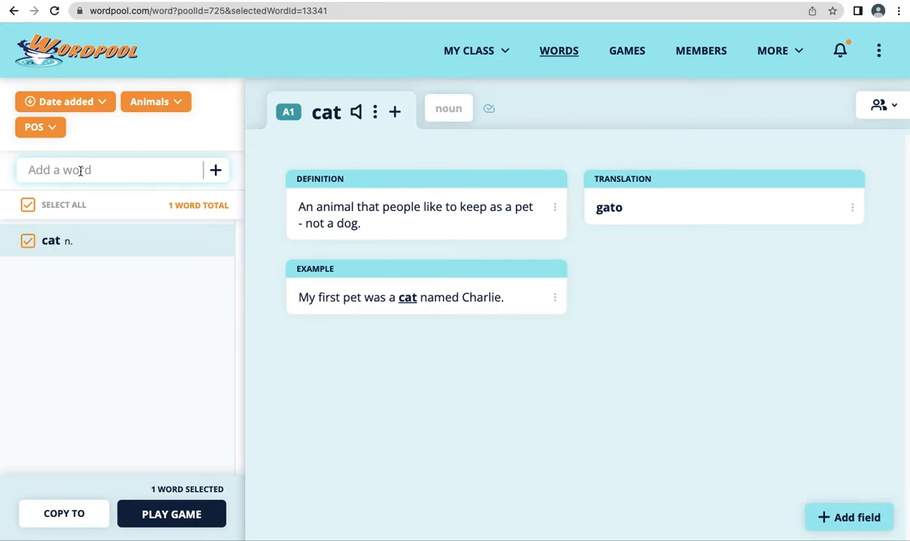
type("purr")
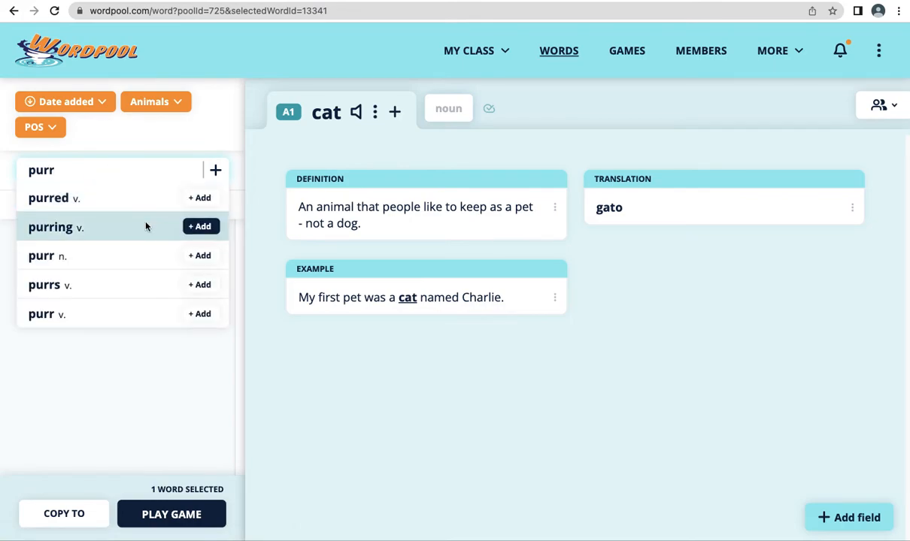
left_click(199, 256)
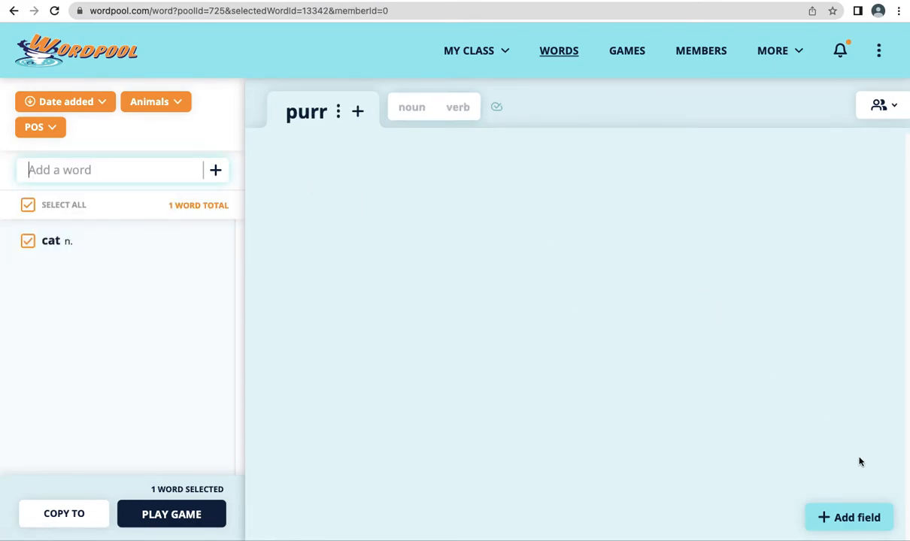
Step: Add a definition field to purr with the text "The sound a cat makes when it's happy."
left_click(822, 517)
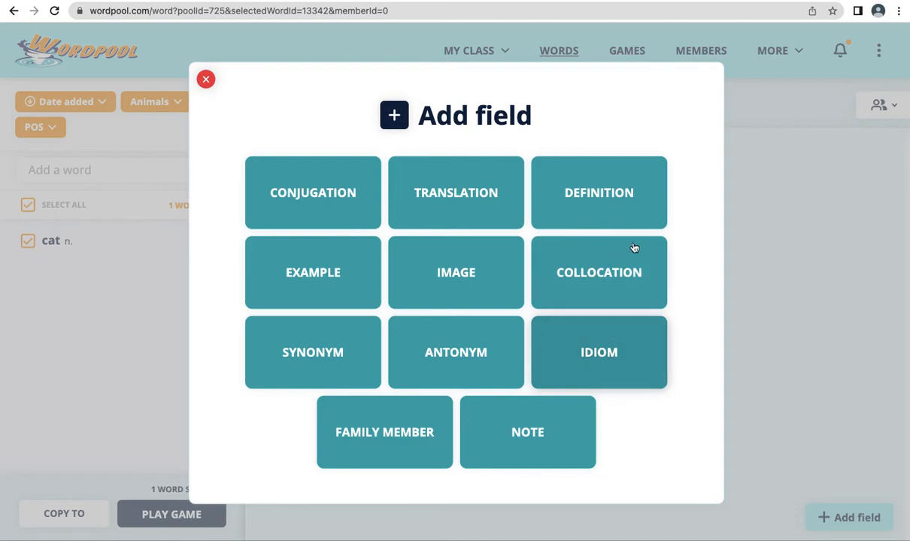
left_click(580, 179)
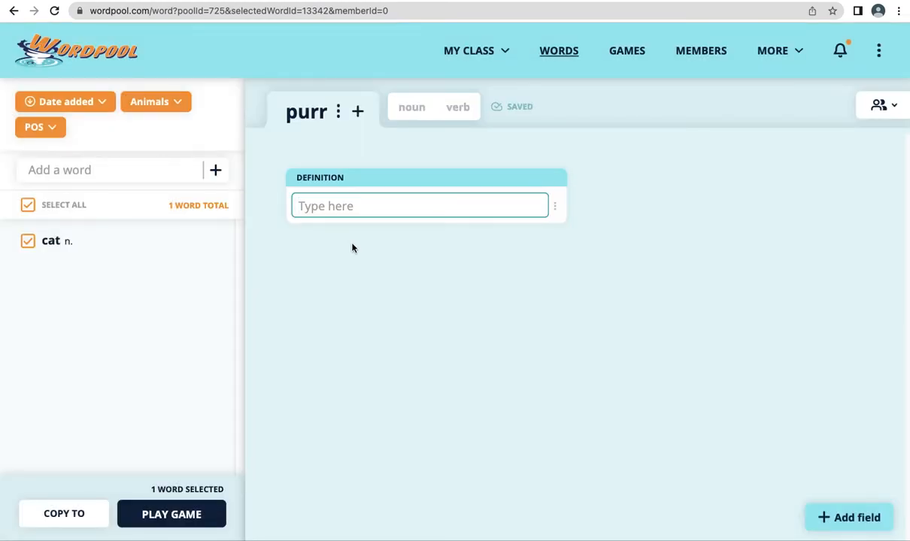
type("The ")
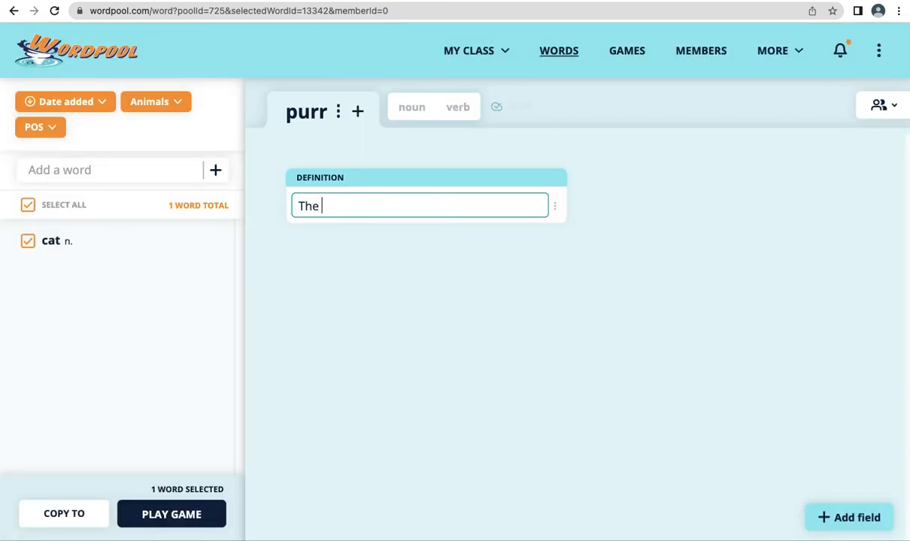
type("sound a cat makes")
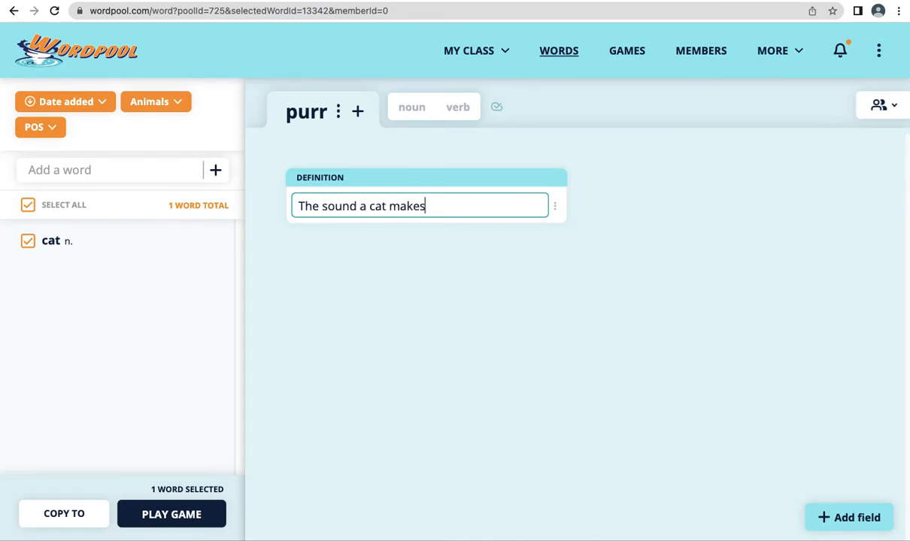
type(" when it's happy.")
key("Return")
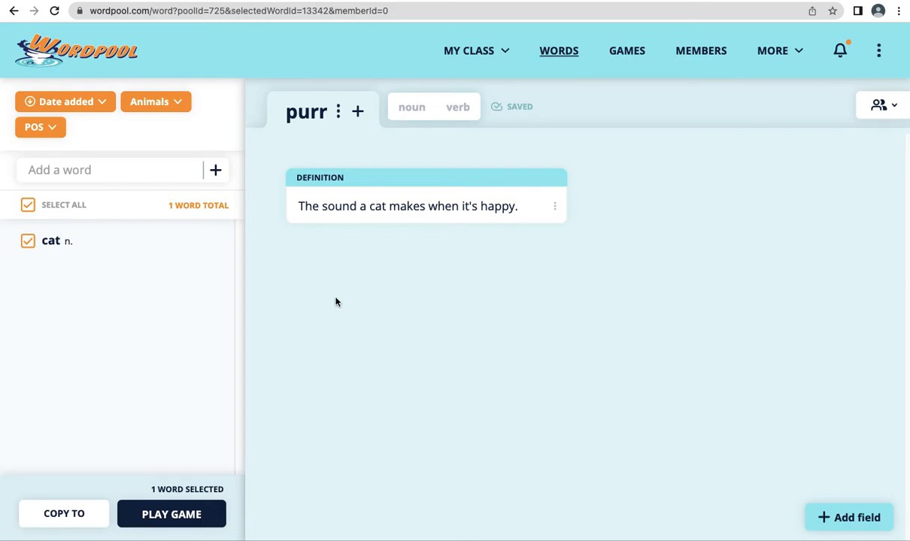
Step: Add the Animals tag to the word purr and save the change
left_click(339, 112)
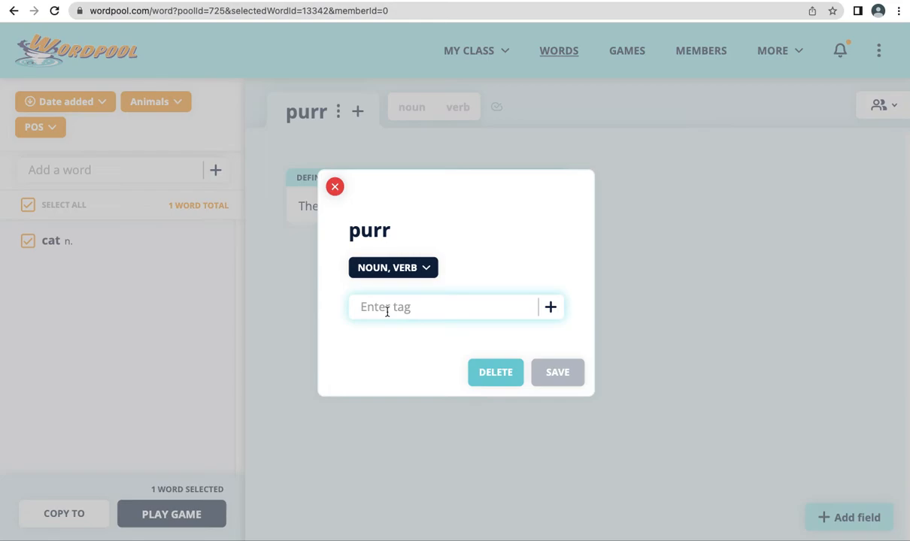
type("an")
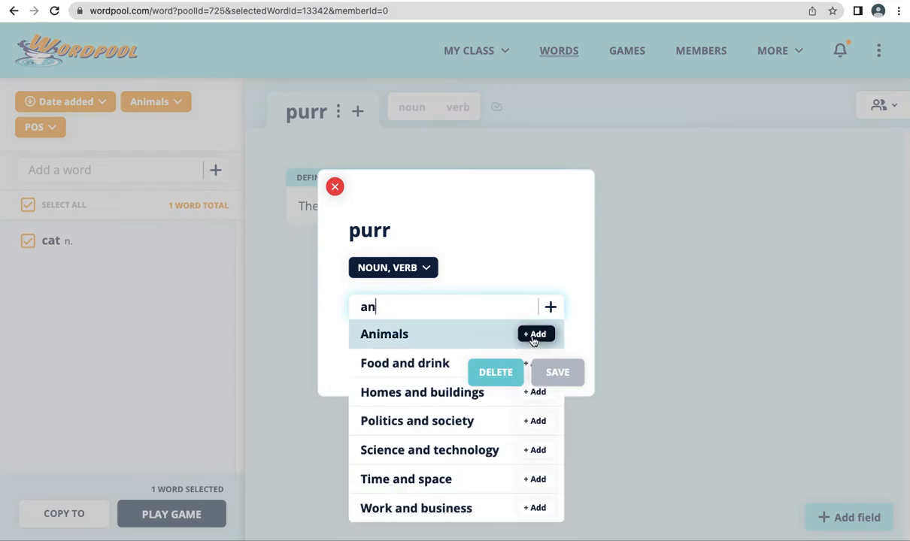
left_click(535, 334)
left_click(560, 390)
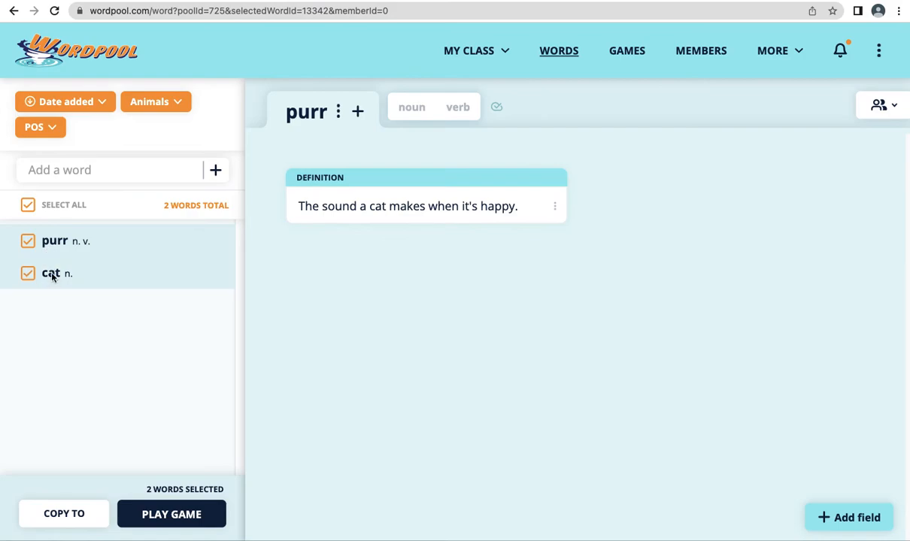
Step: Turn the Animals tag filter on the word list off and back on
left_click(179, 108)
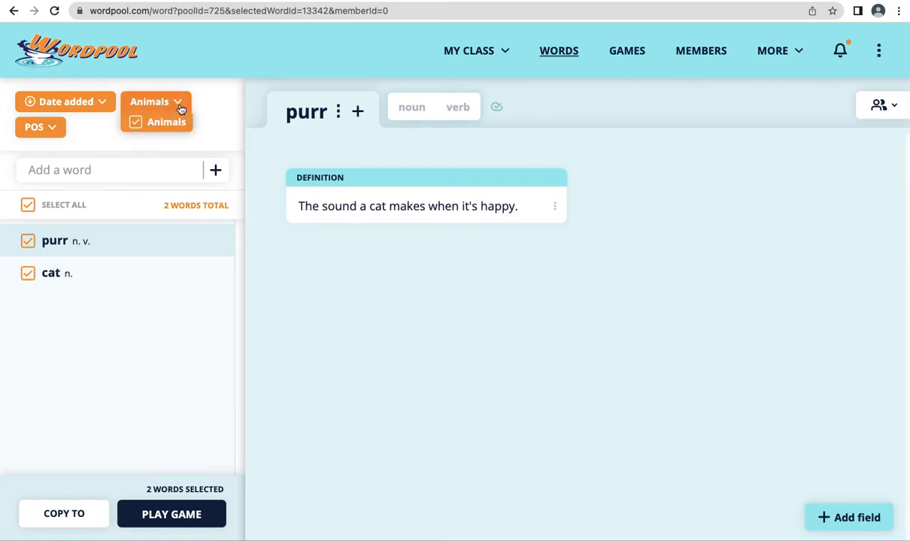
left_click(137, 123)
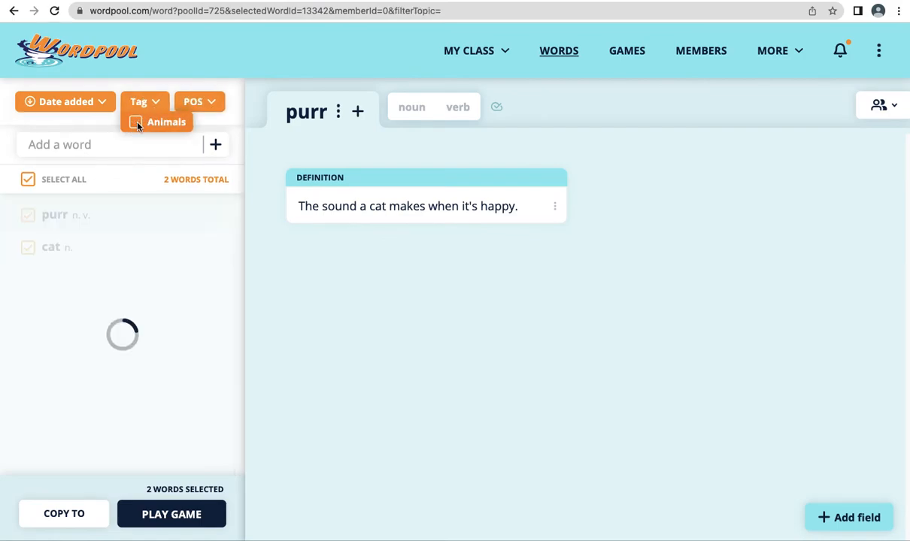
left_click(136, 124)
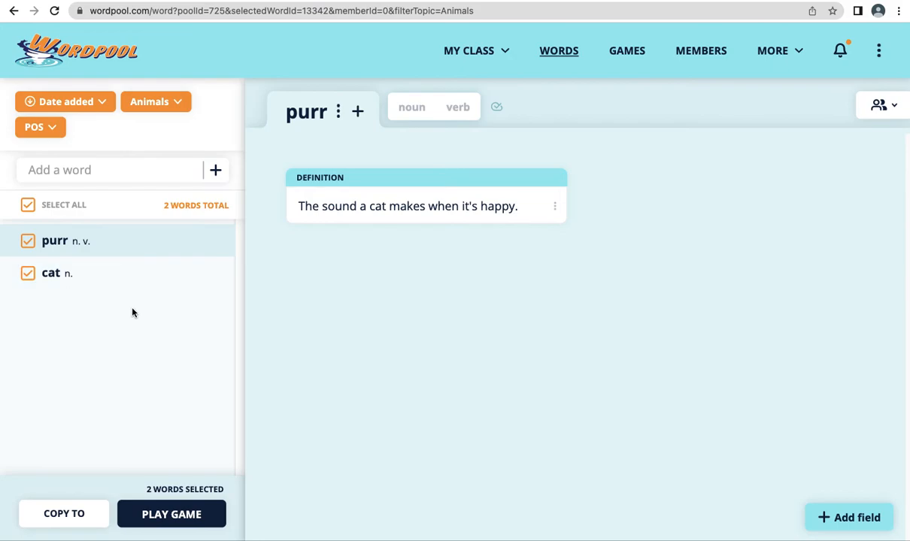
Step: Start a solo Flashcard run with the filtered Animals words, excluding translation questions so only definition questions are used
left_click(183, 514)
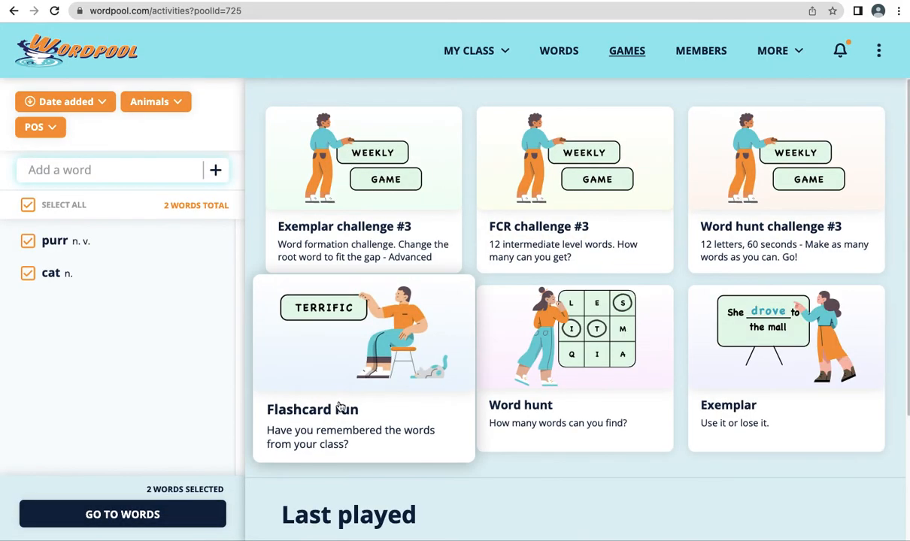
left_click(337, 406)
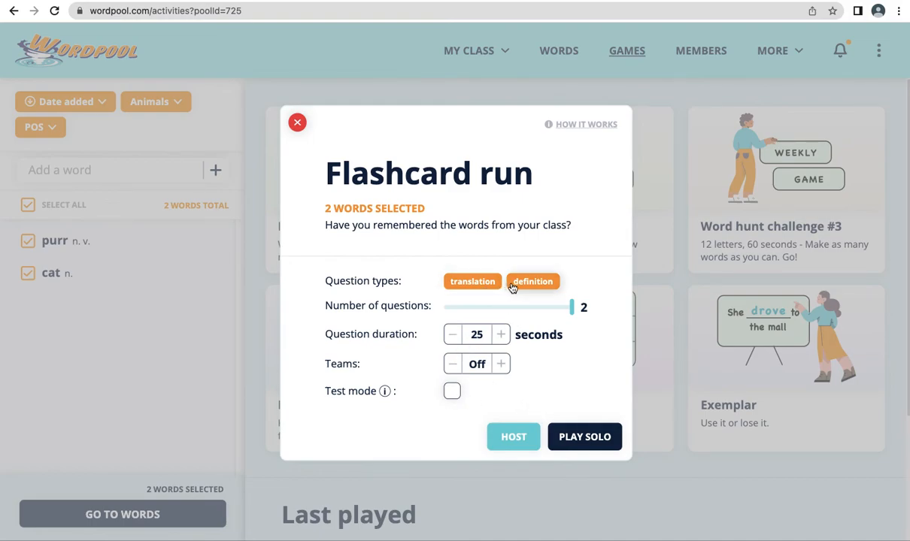
left_click(483, 285)
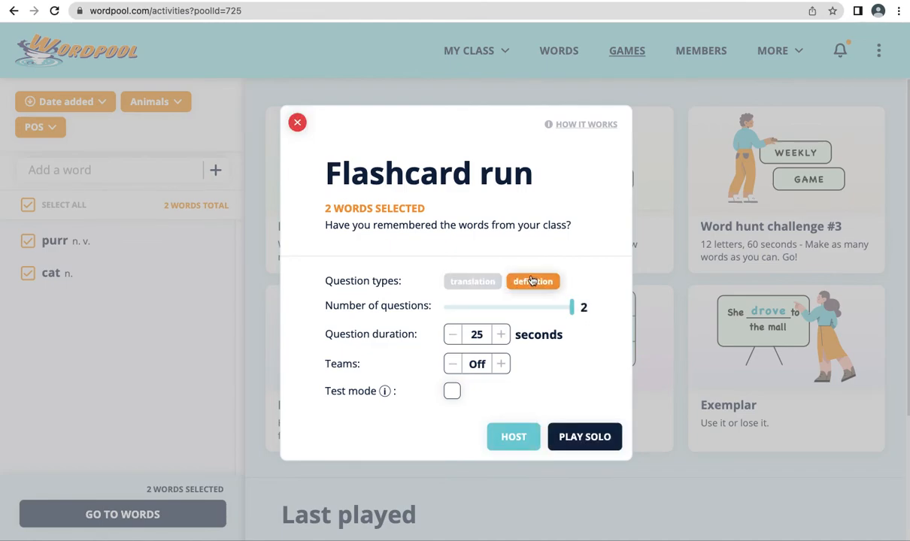
left_click(572, 435)
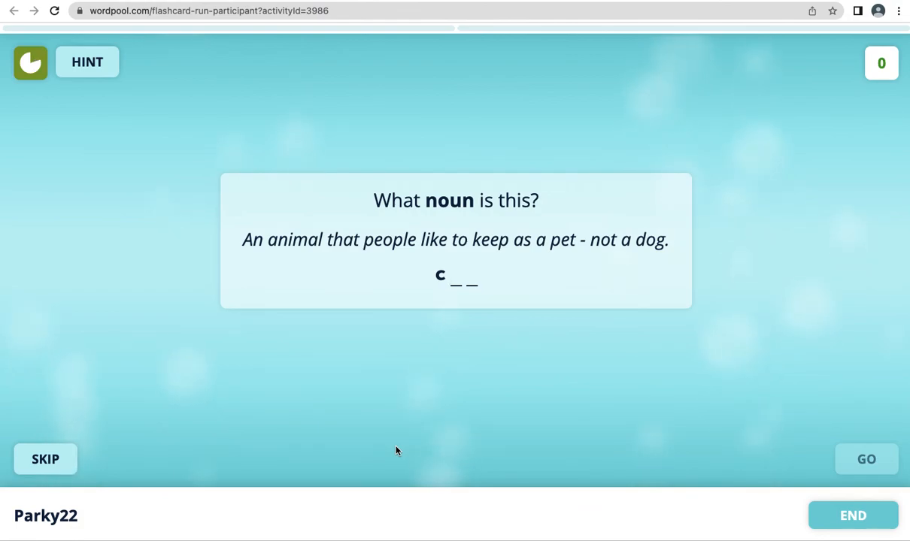
Step: Answer the two definition questions with "cat" and "purr", and dismiss the award
type("at")
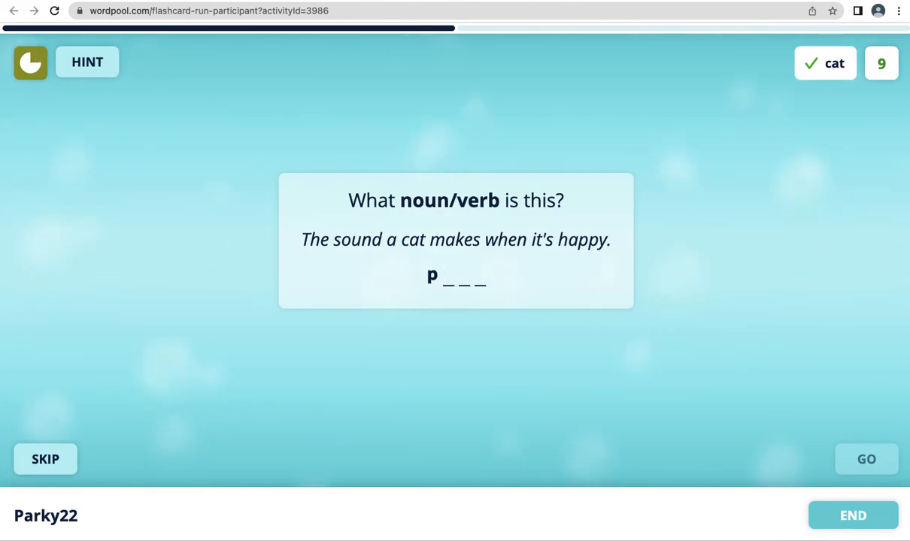
type("urr")
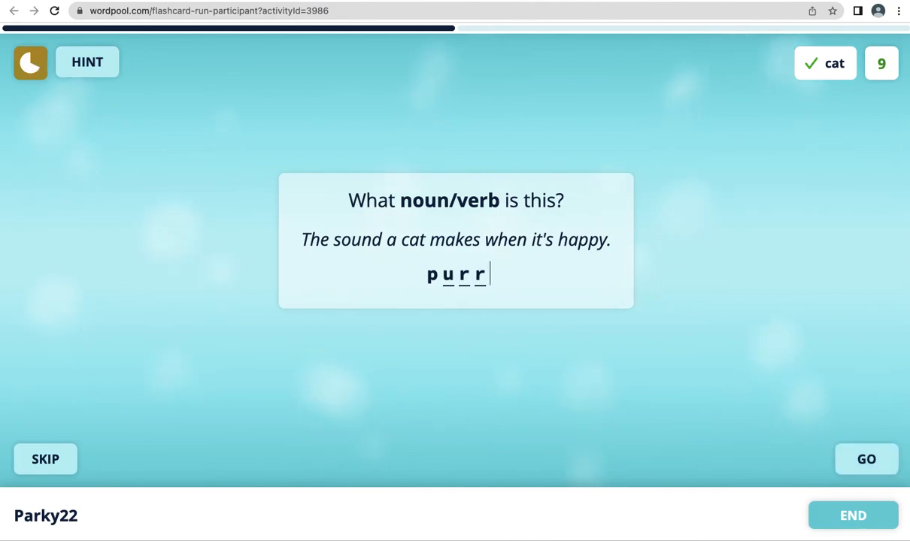
key("Return")
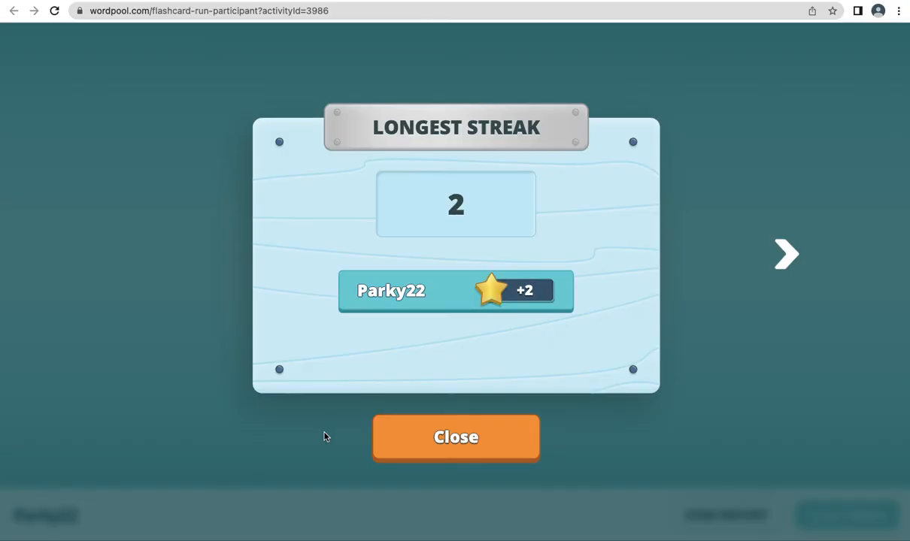
left_click(455, 452)
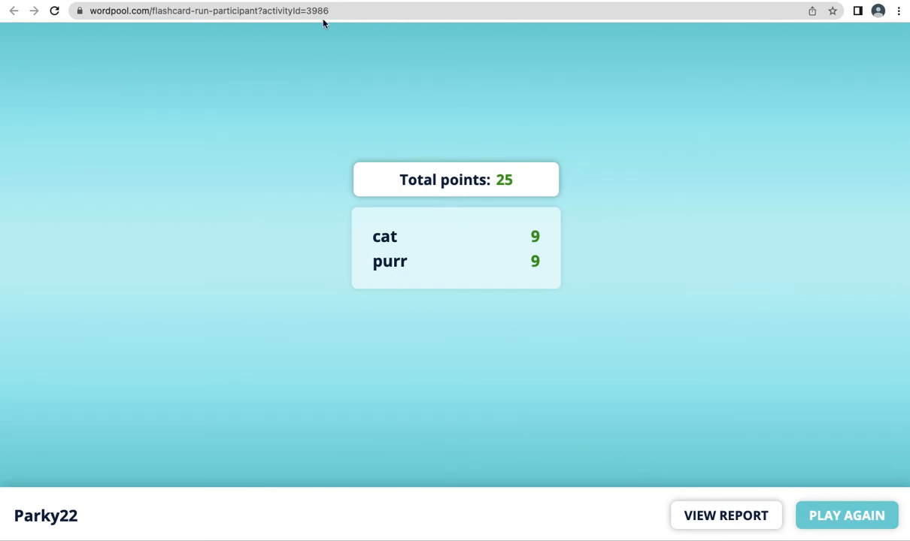
Step: Leave the finished Flashcard run and return to the class words
left_click(306, 1)
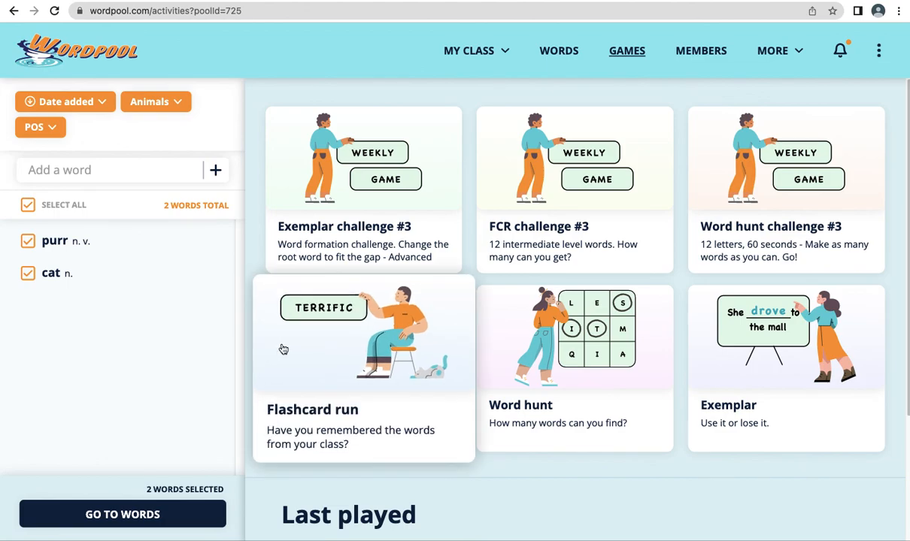
left_click(169, 516)
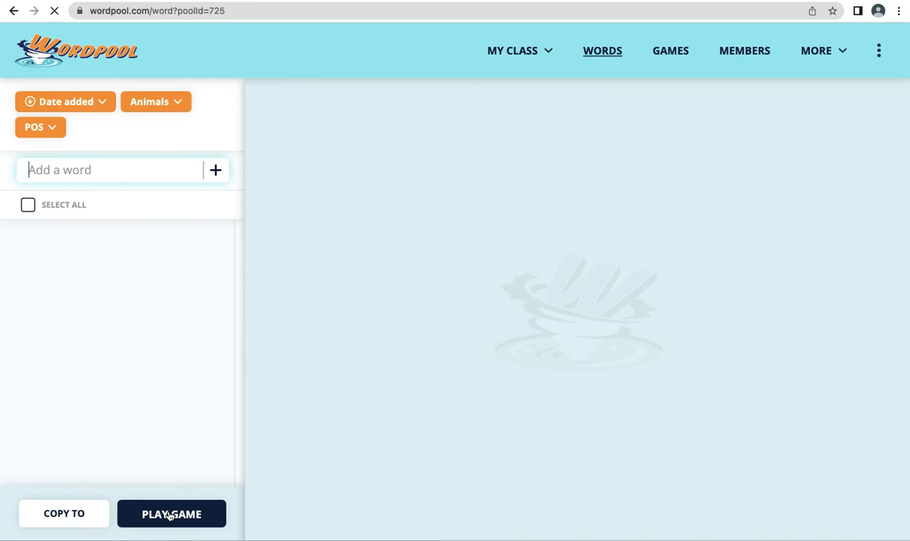